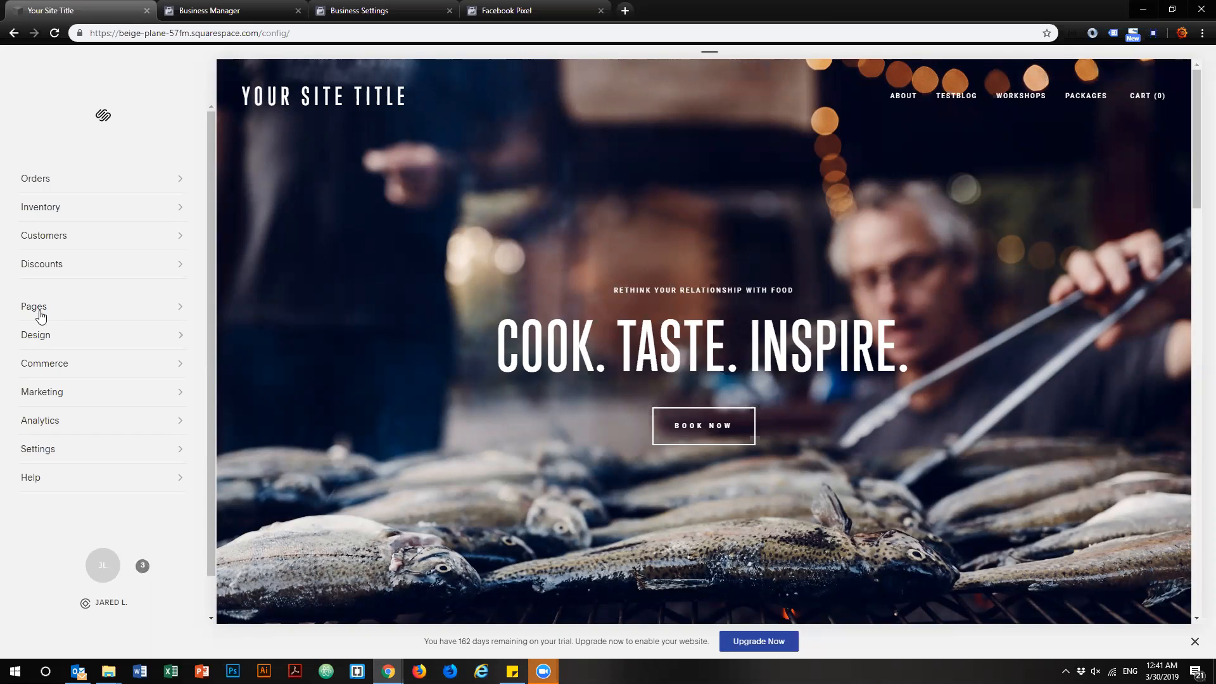
Look through the site's Analytics sections, from the sales overview to engagement, and return to the home menu.
{"action": "left_click", "coordinate": [45, 422]}
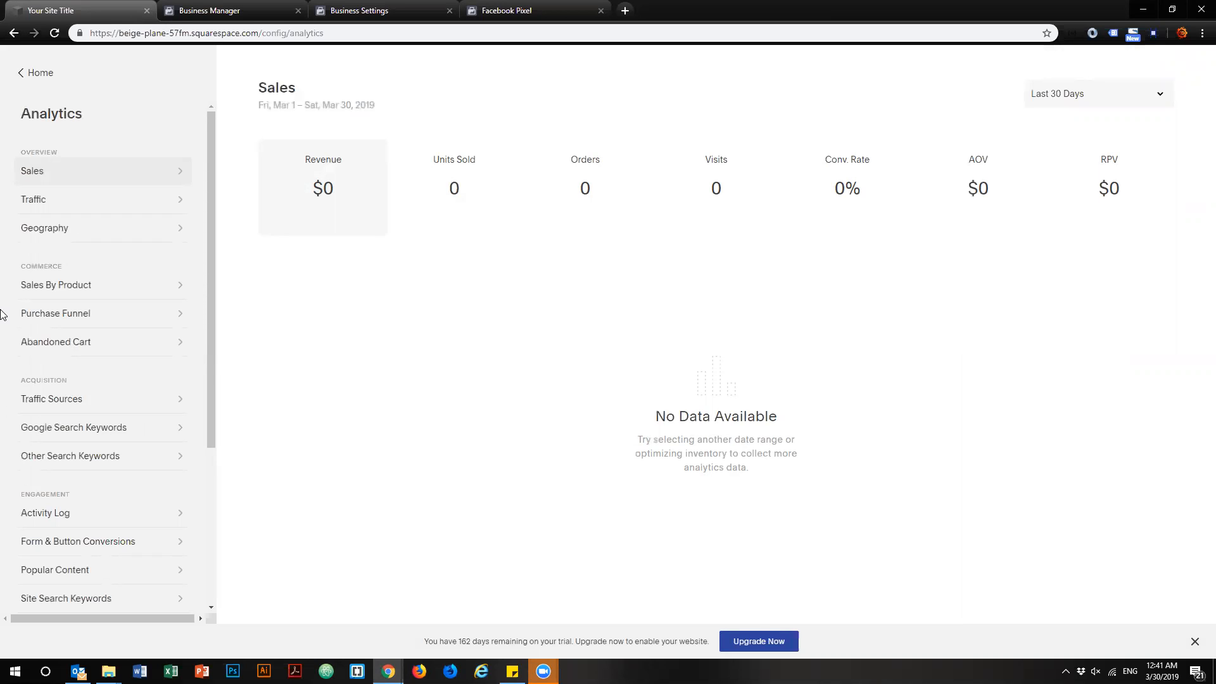
{"action": "scroll", "coordinate": [2, 315], "scroll_direction": "down", "scroll_amount": 3}
{"action": "scroll", "coordinate": [2, 315], "scroll_direction": "down", "scroll_amount": 1}
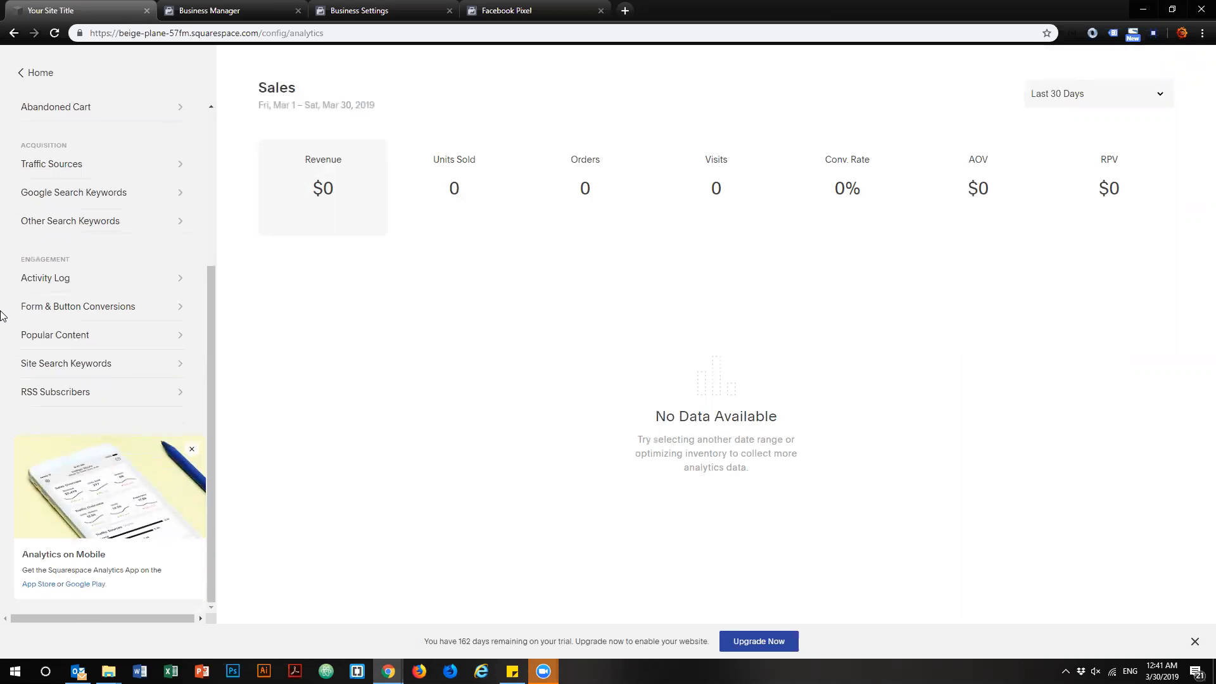
{"action": "scroll", "coordinate": [2, 315], "scroll_direction": "up", "scroll_amount": 4}
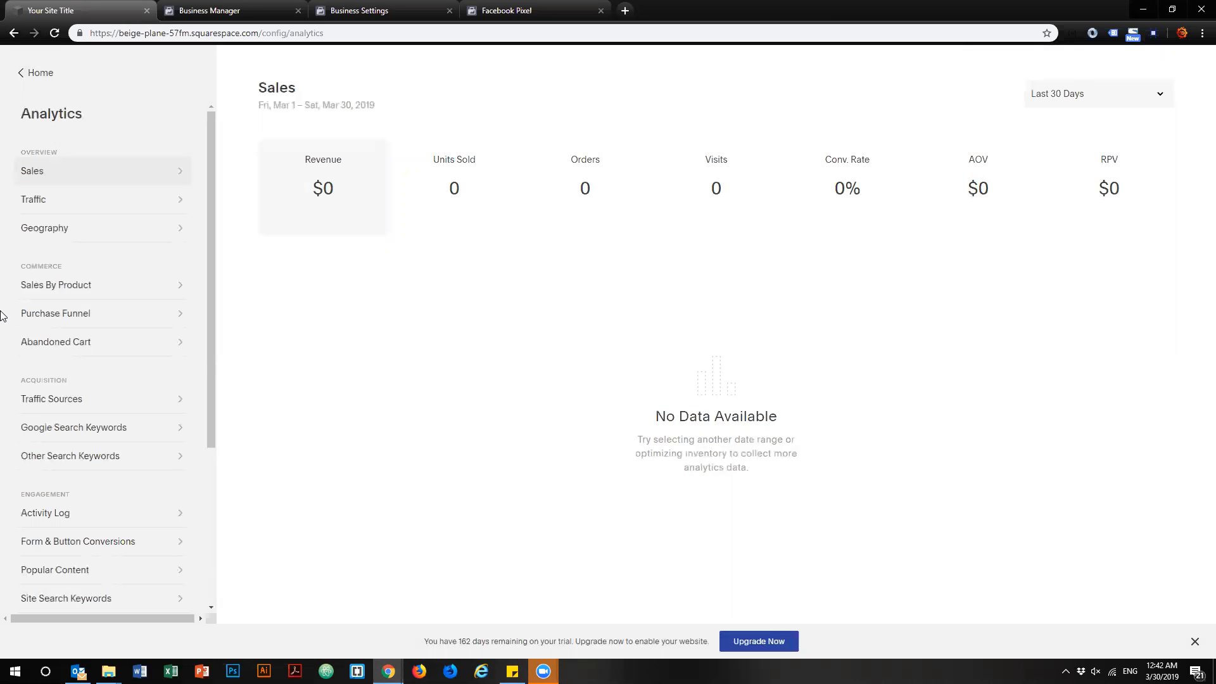
{"action": "left_click", "coordinate": [26, 74]}
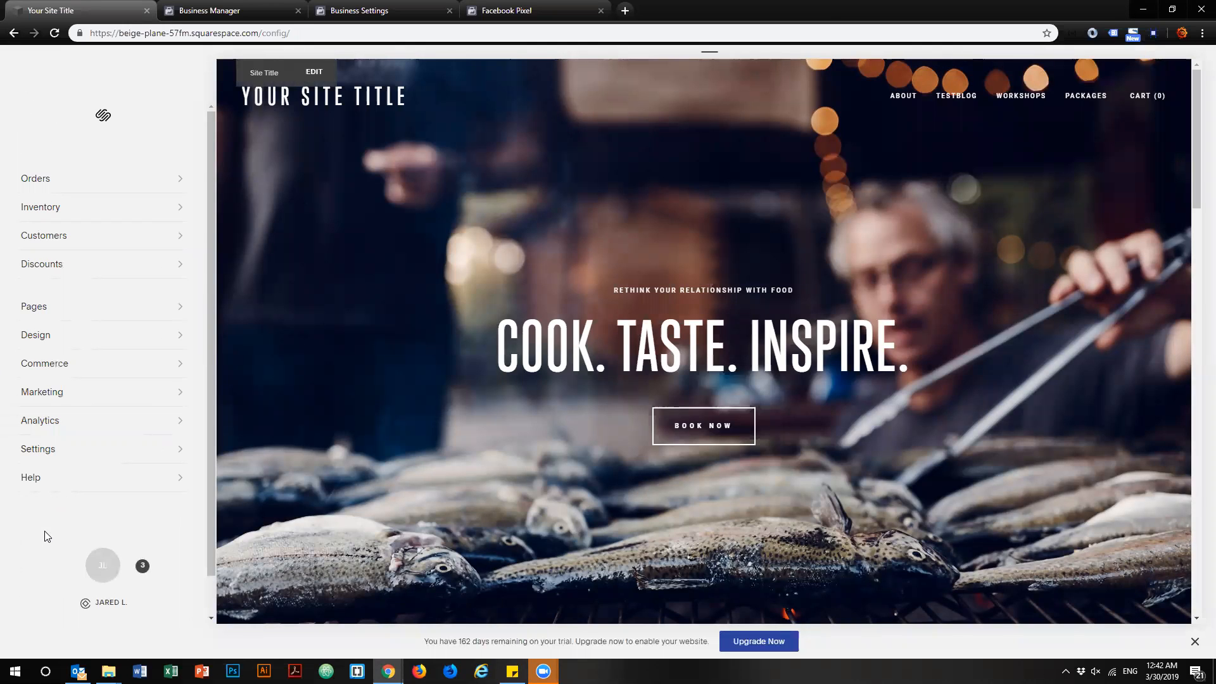
Examine which external API keys the site's advanced settings accept, then return to the advanced settings list.
{"action": "left_click", "coordinate": [38, 449]}
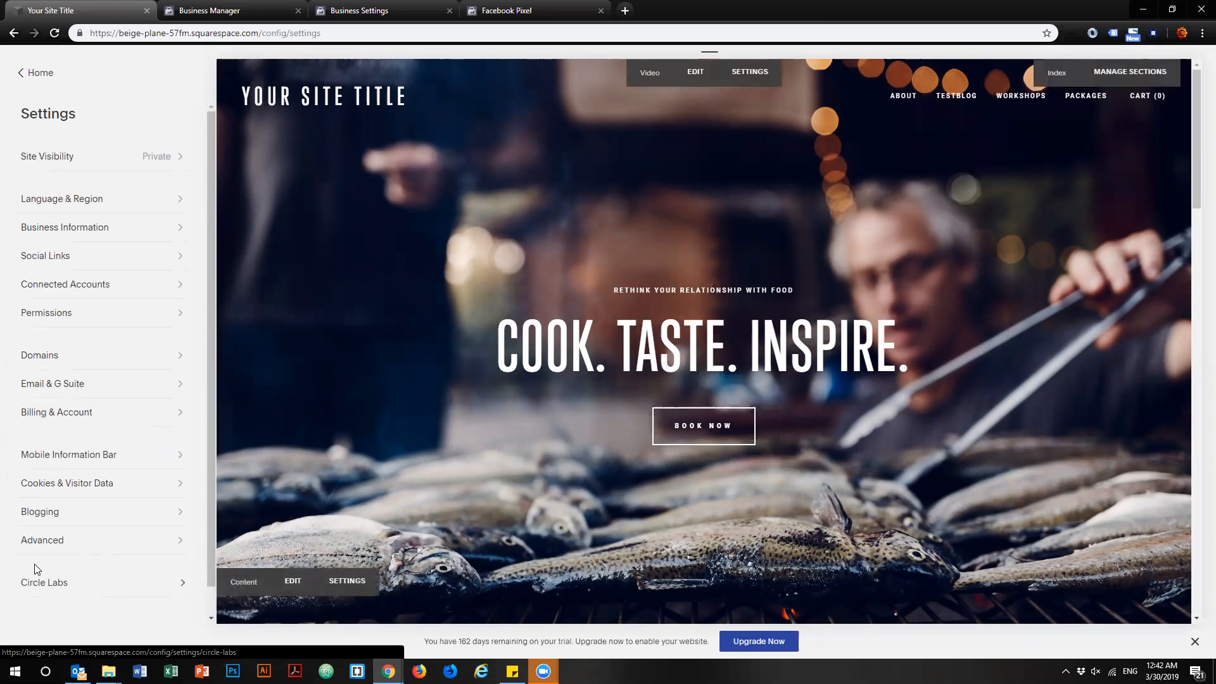
{"action": "left_click", "coordinate": [32, 542]}
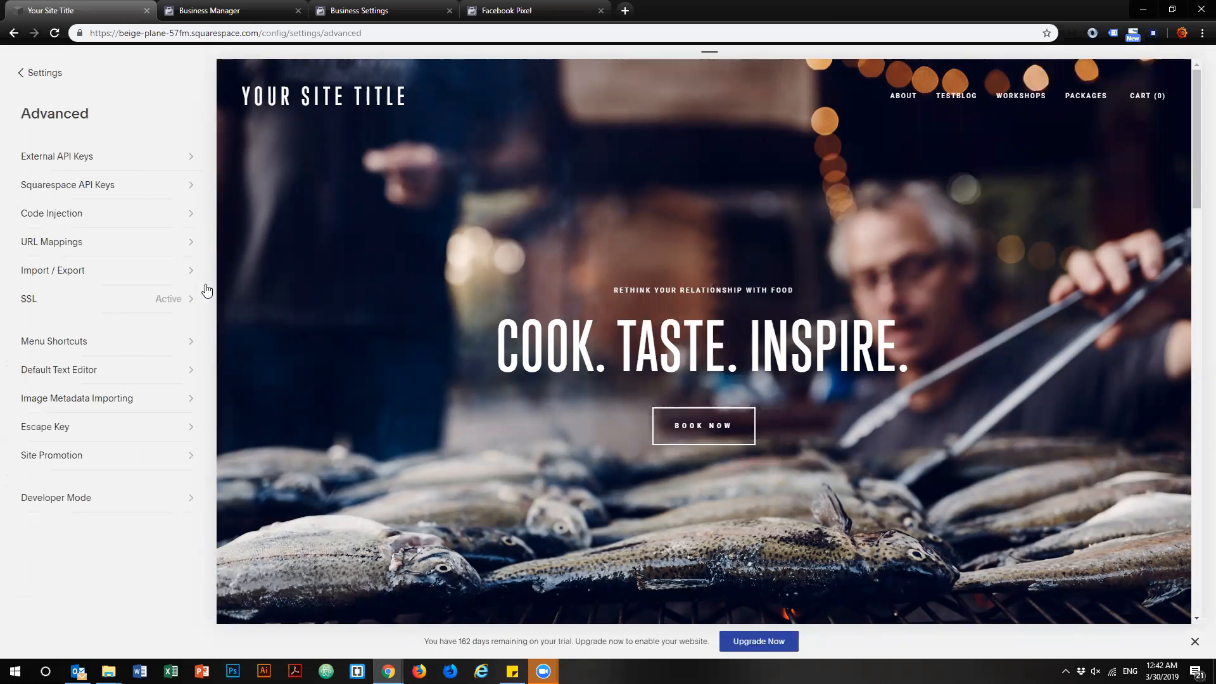
{"action": "left_click", "coordinate": [83, 159]}
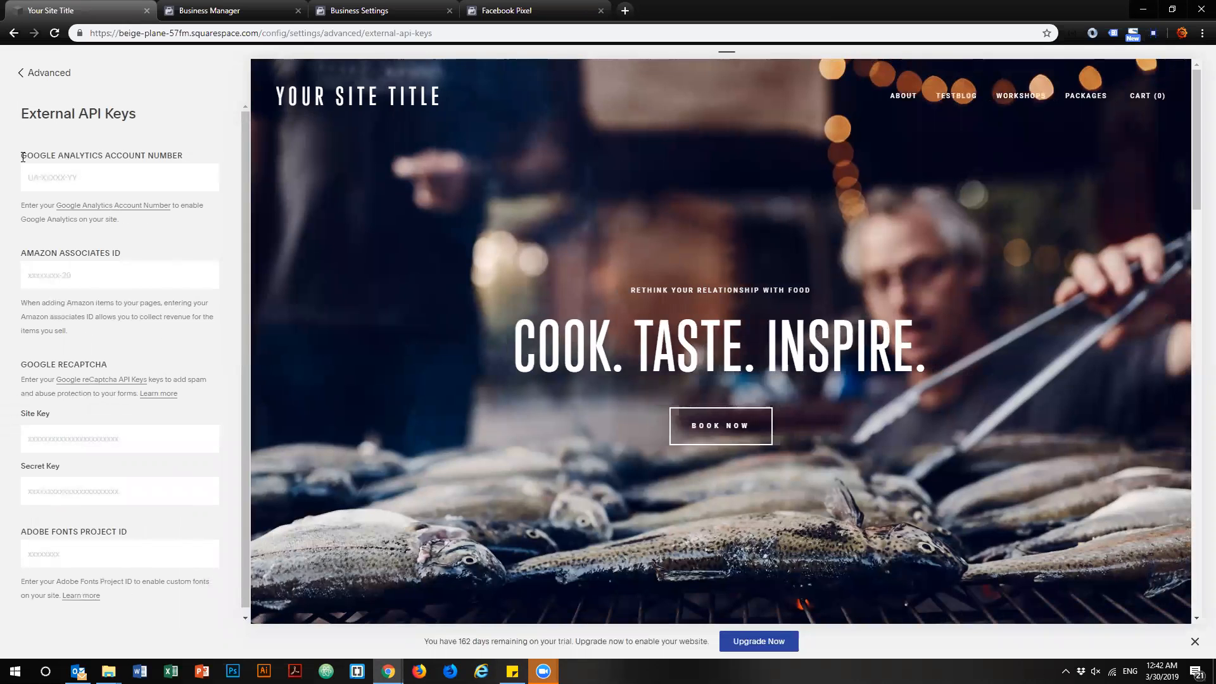
{"action": "left_click_drag", "start_coordinate": [33, 157], "coordinate": [159, 155]}
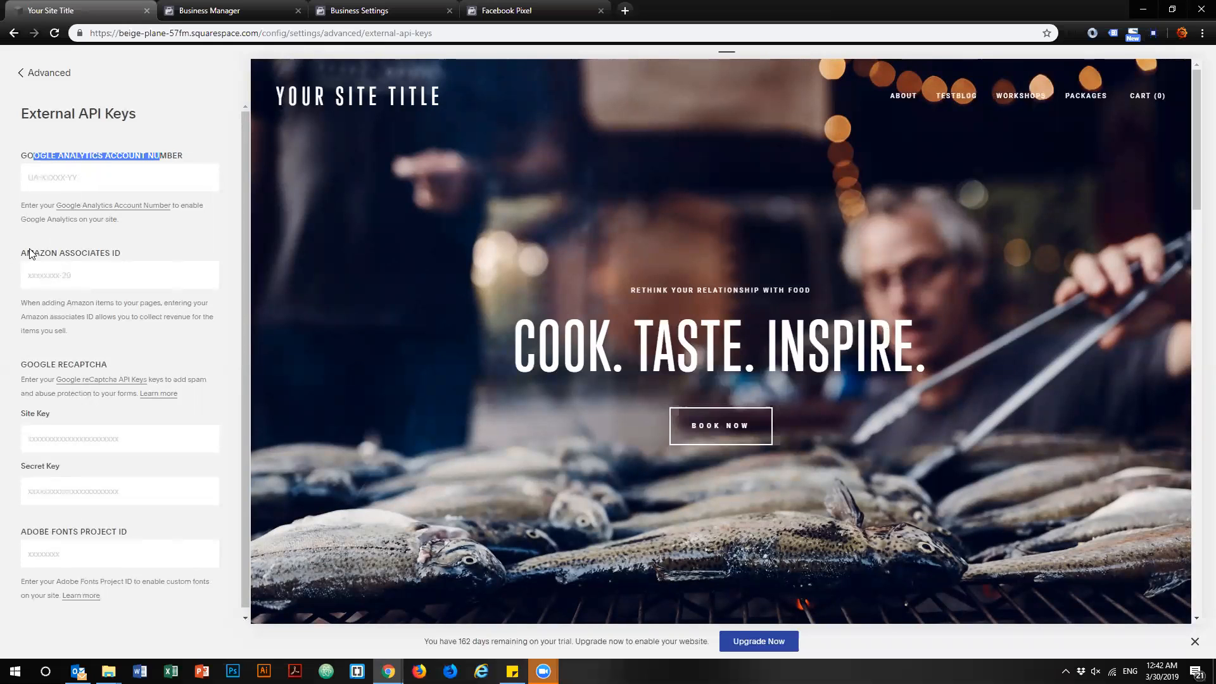
{"action": "left_click_drag", "start_coordinate": [29, 254], "coordinate": [119, 253]}
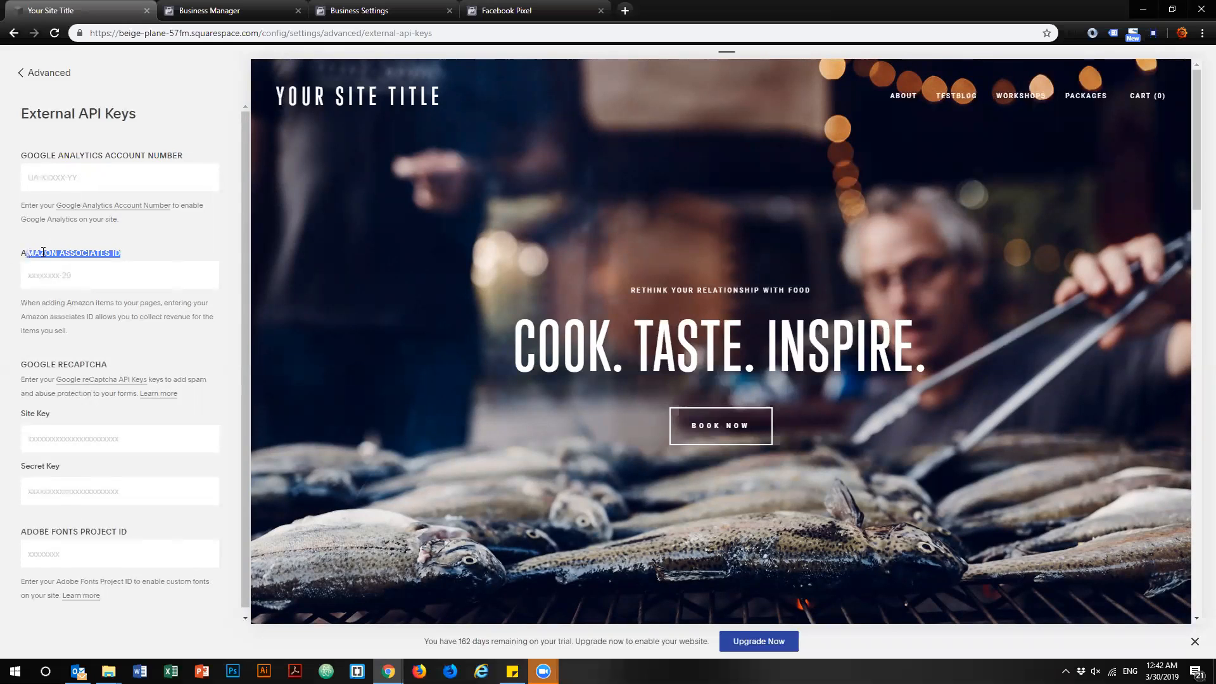
{"action": "left_click_drag", "start_coordinate": [145, 365], "coordinate": [34, 365]}
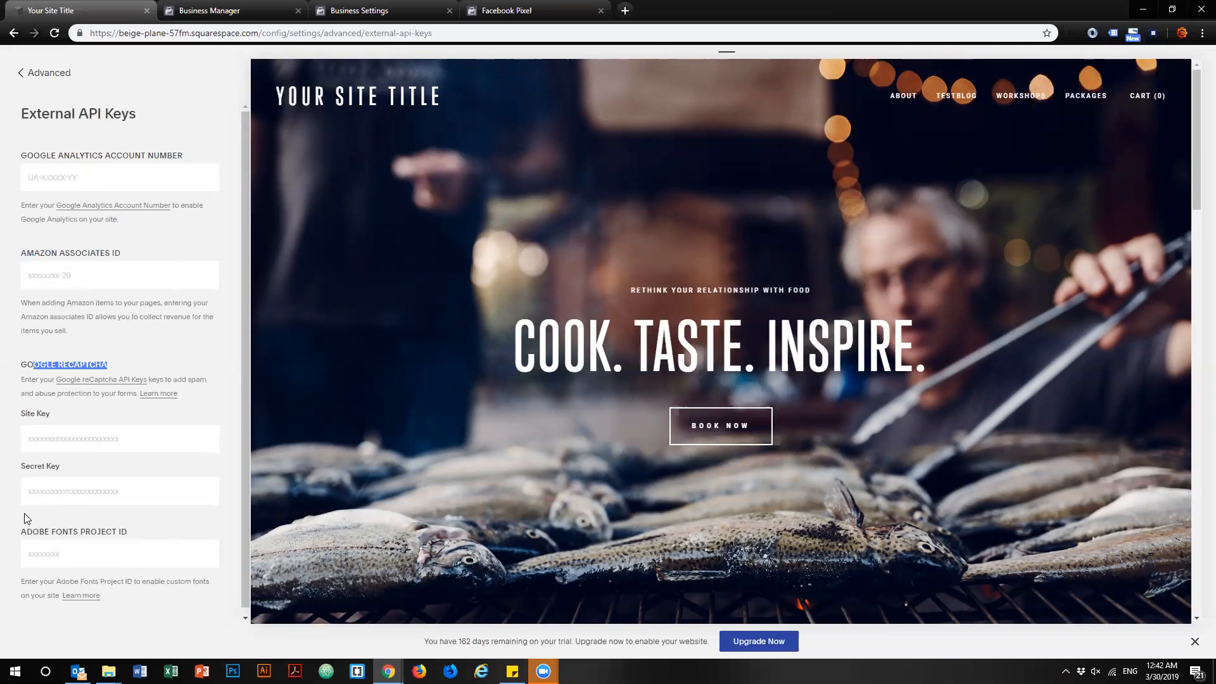
{"action": "left_click_drag", "start_coordinate": [40, 533], "coordinate": [138, 526]}
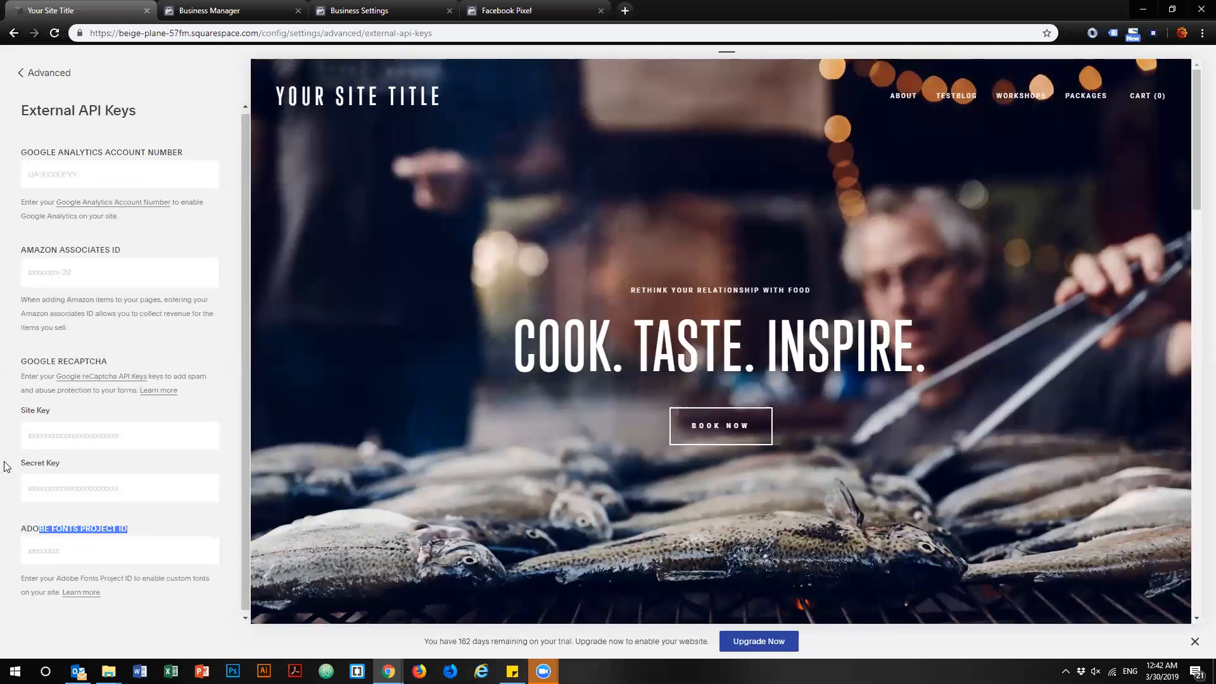
{"action": "left_click", "coordinate": [8, 414]}
{"action": "scroll", "coordinate": [8, 603], "scroll_direction": "down", "scroll_amount": 1}
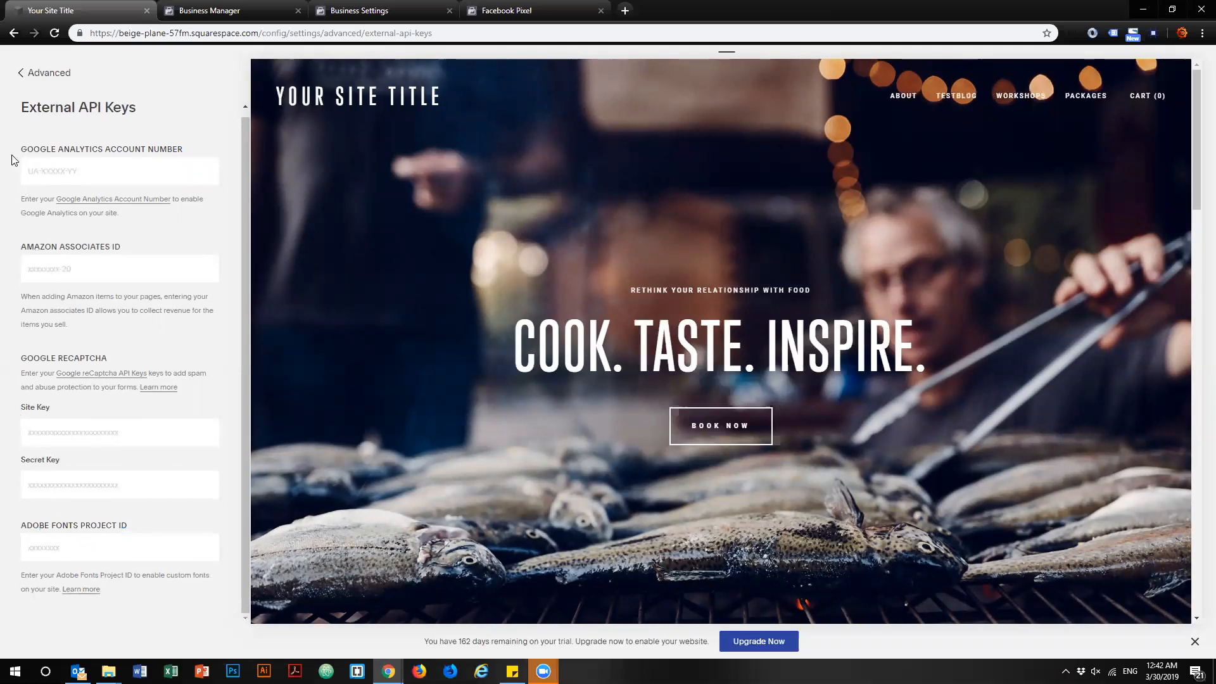
{"action": "left_click", "coordinate": [19, 75]}
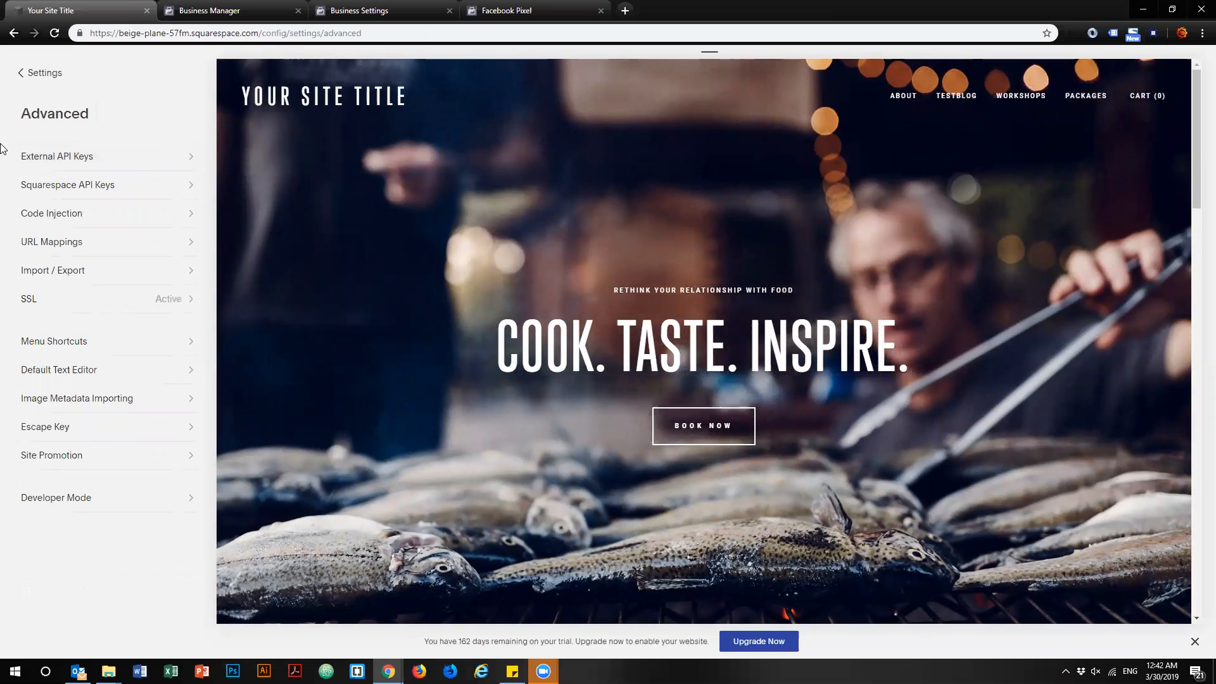
Open the site's Code Injection settings and read the description of the header code area.
{"action": "left_click", "coordinate": [78, 214]}
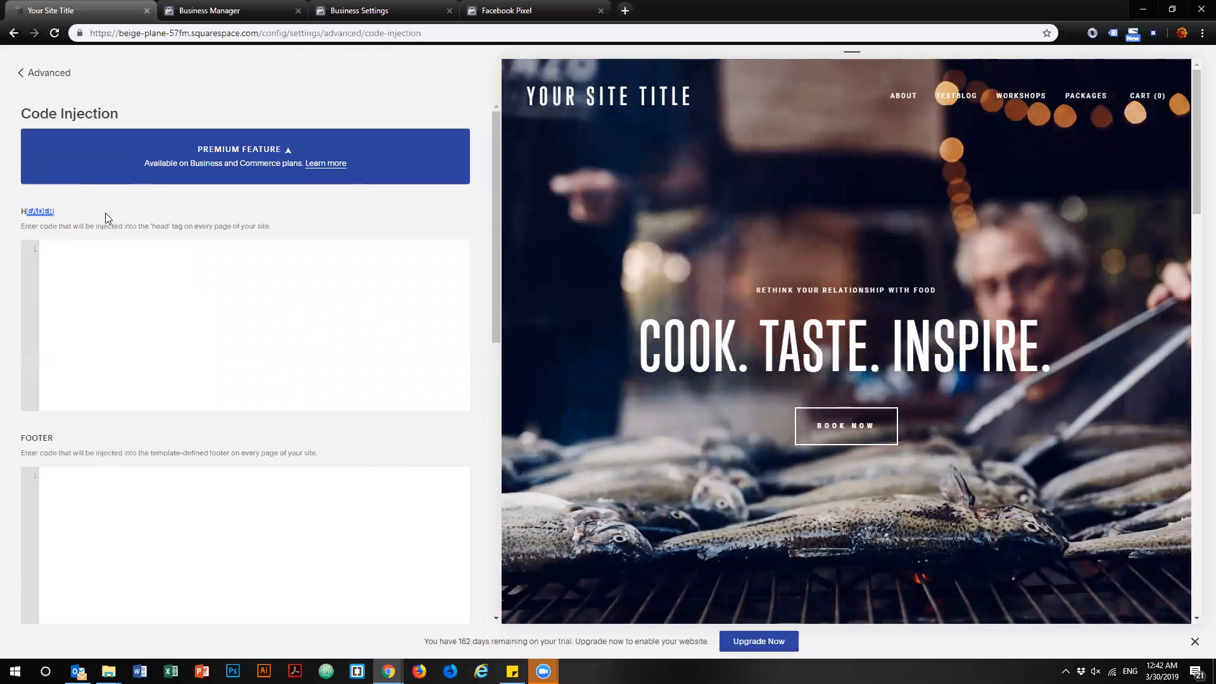
{"action": "left_click_drag", "start_coordinate": [89, 226], "coordinate": [229, 227]}
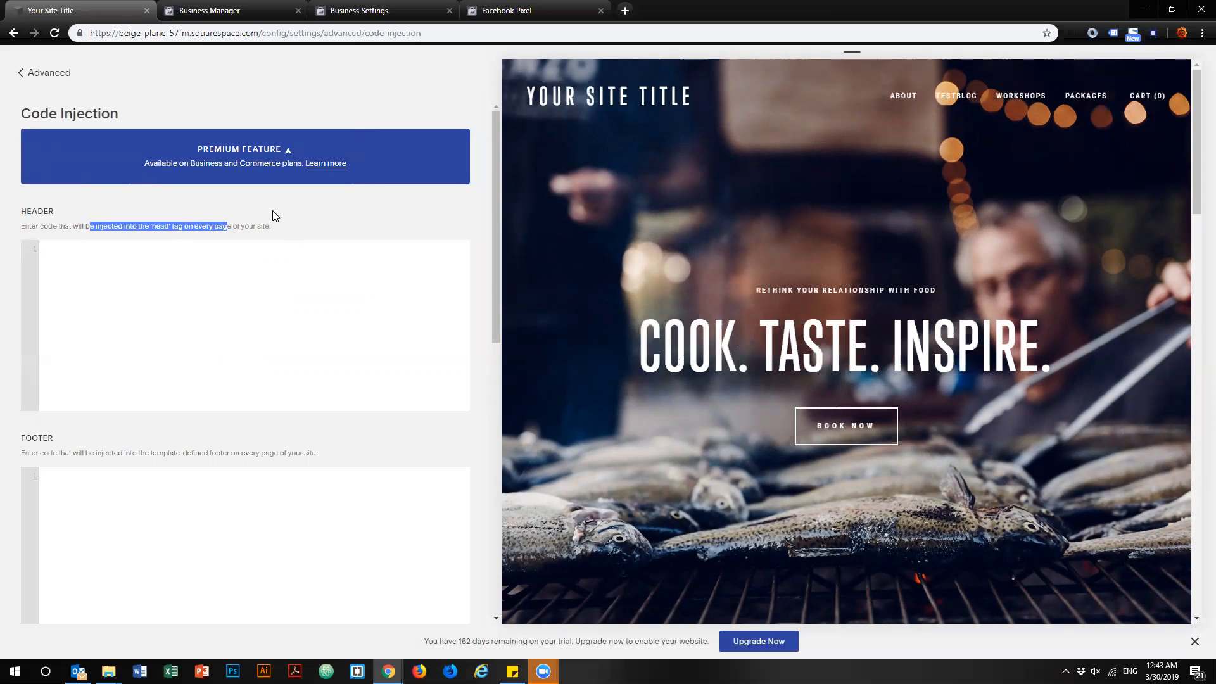
{"action": "left_click", "coordinate": [303, 214]}
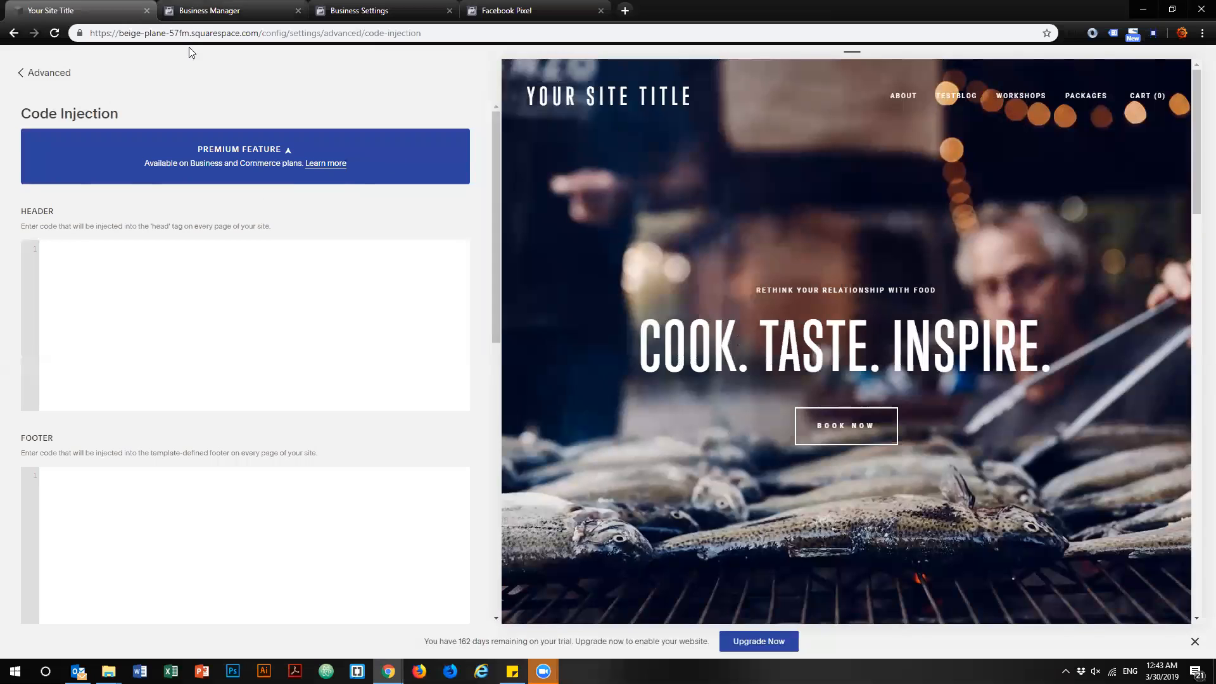
Switch to Facebook Business Manager and check the base web address of its home page.
{"action": "left_click", "coordinate": [225, 11]}
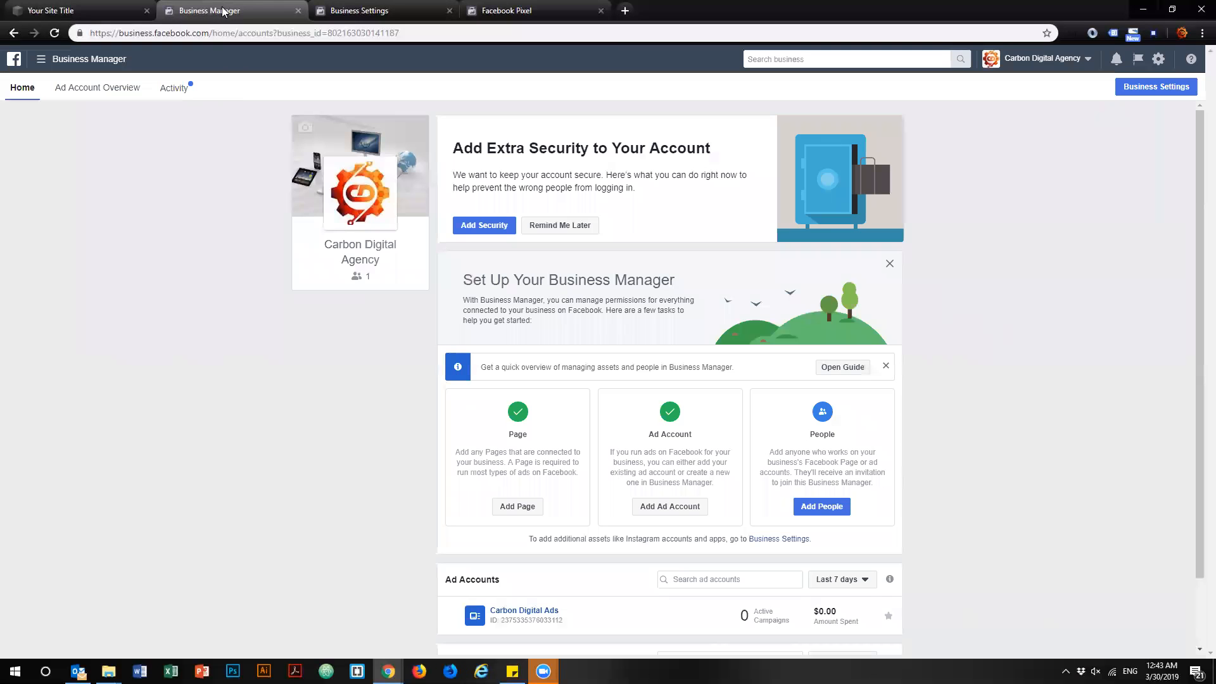
{"action": "left_click_drag", "start_coordinate": [214, 33], "coordinate": [83, 33]}
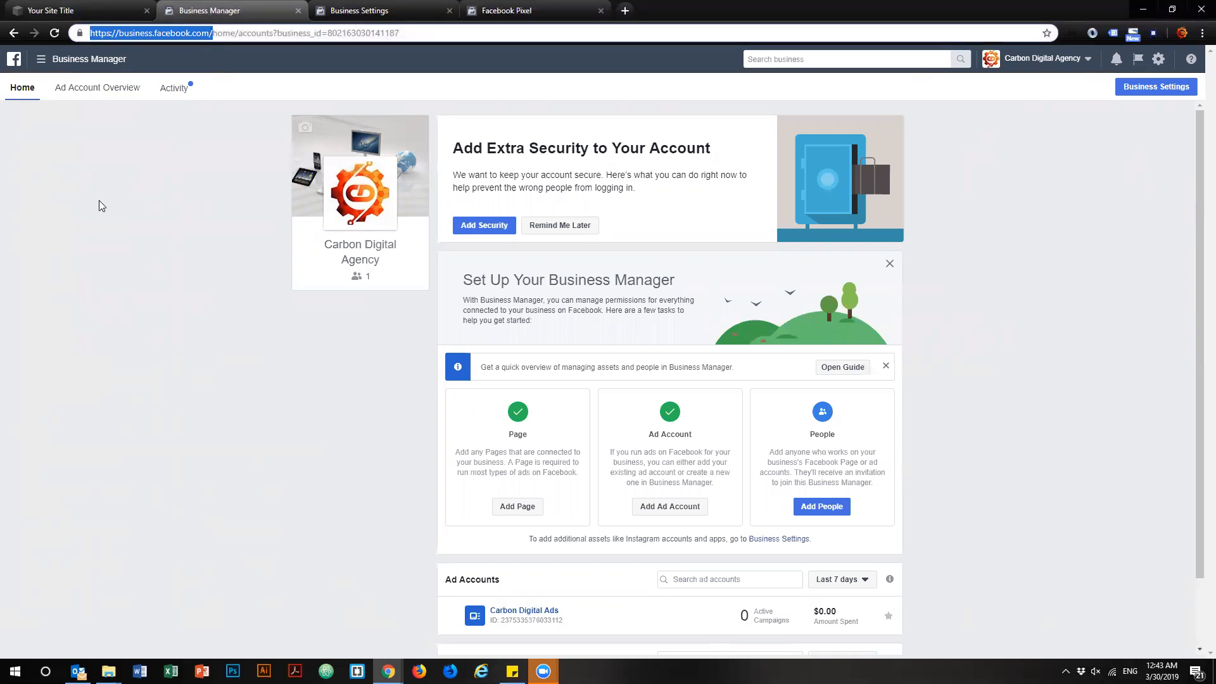
{"action": "left_click", "coordinate": [93, 247]}
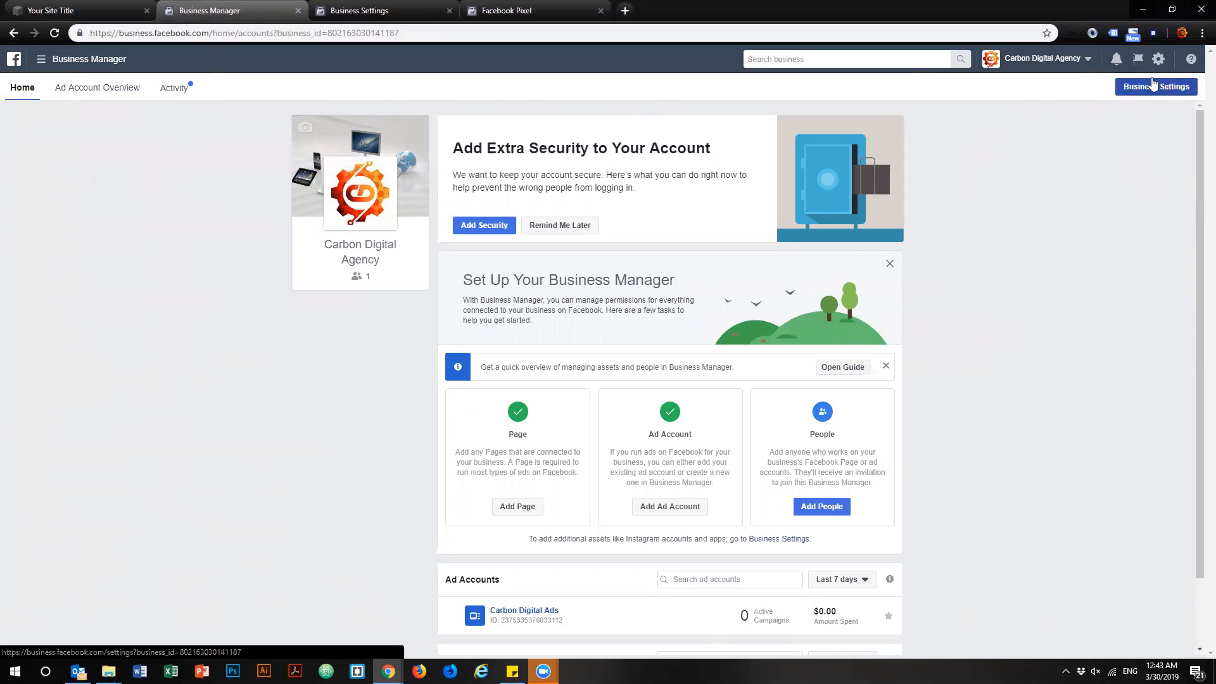
Create a Facebook pixel named "Test 2 pixel" in Business Settings without a website URL, and close the creation dialog.
{"action": "left_click", "coordinate": [410, 15]}
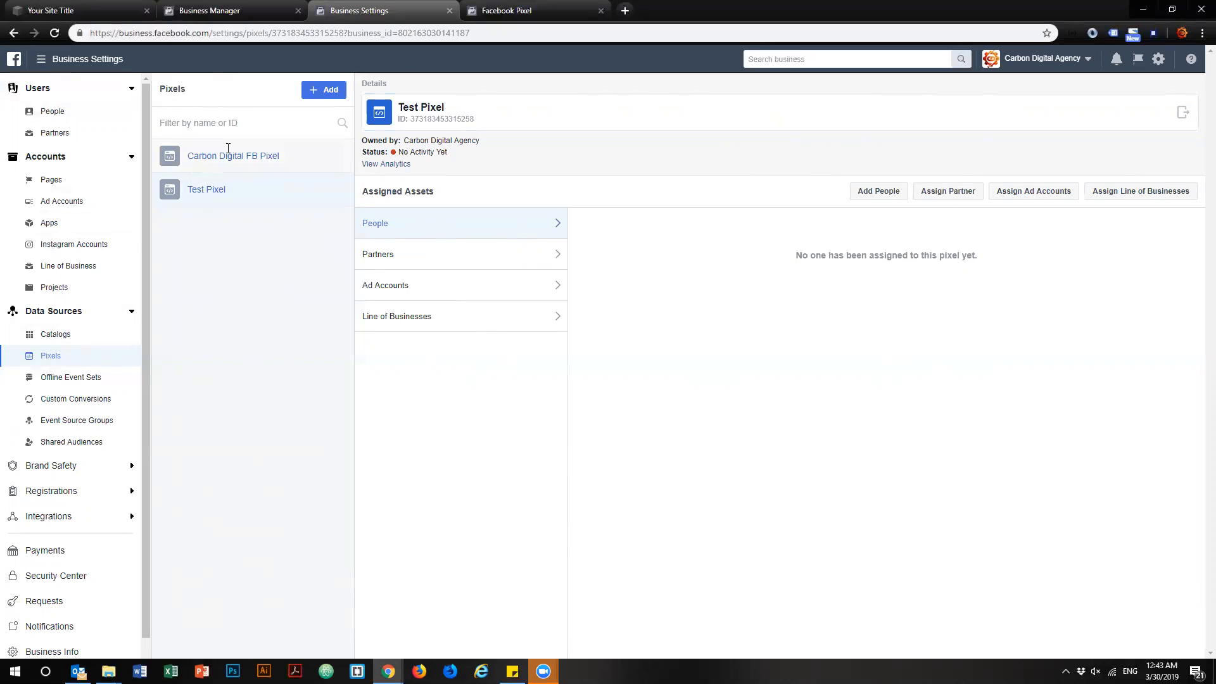
{"action": "left_click", "coordinate": [321, 91]}
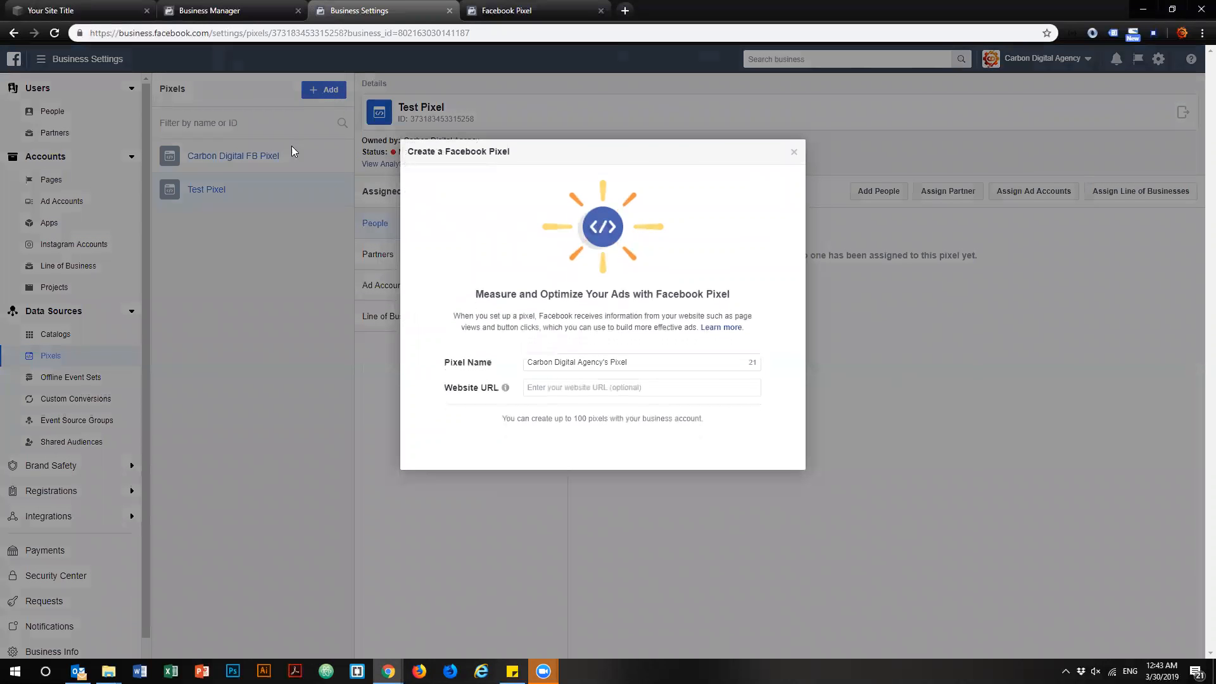
{"action": "left_click_drag", "start_coordinate": [617, 353], "coordinate": [470, 354]}
{"action": "type", "text": "Test 2 pixel"}
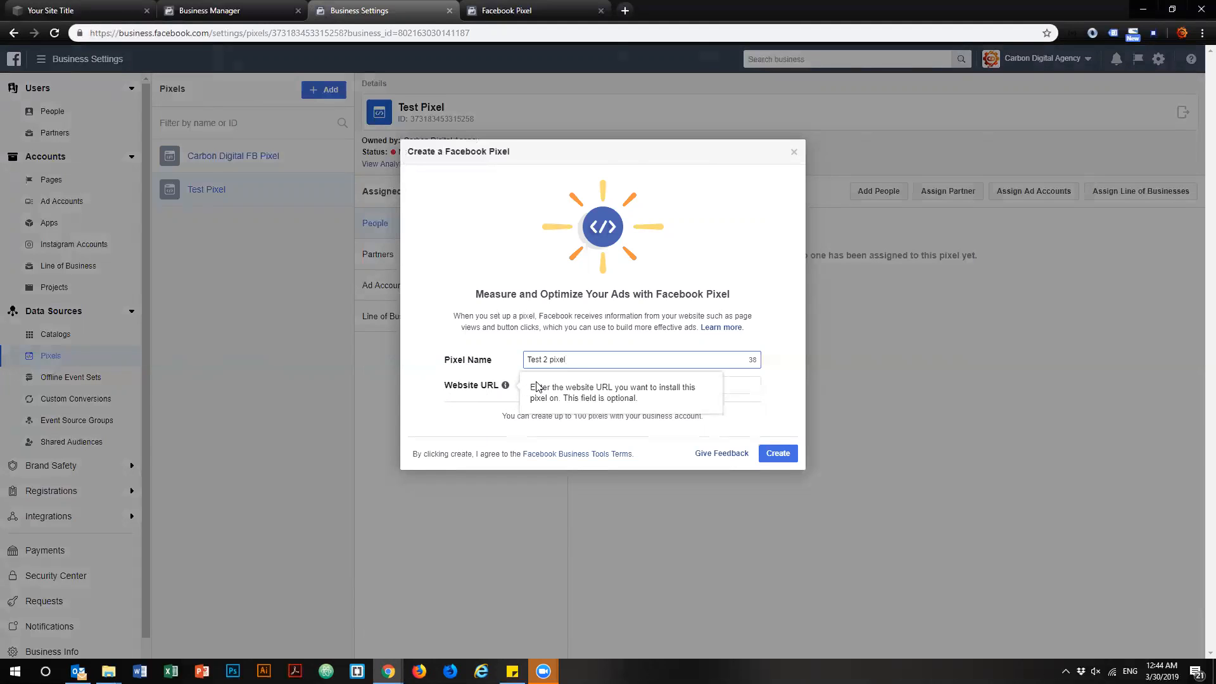
{"action": "left_click_drag", "start_coordinate": [562, 401], "coordinate": [652, 401]}
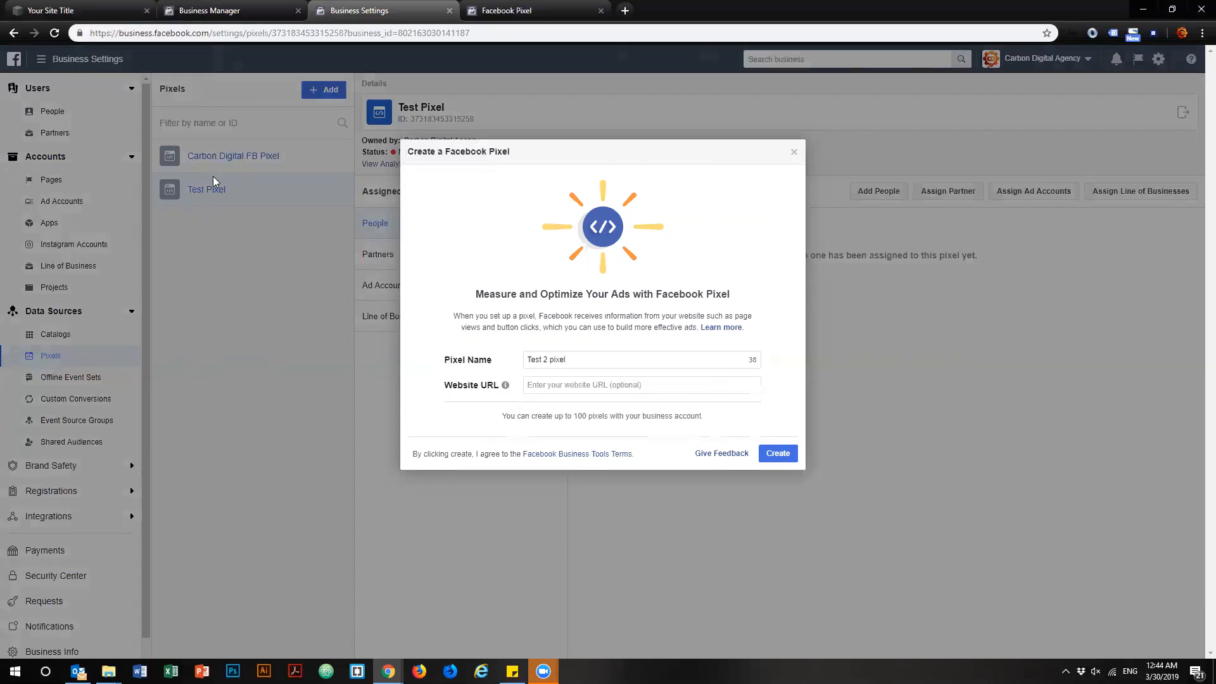
{"action": "left_click", "coordinate": [583, 385]}
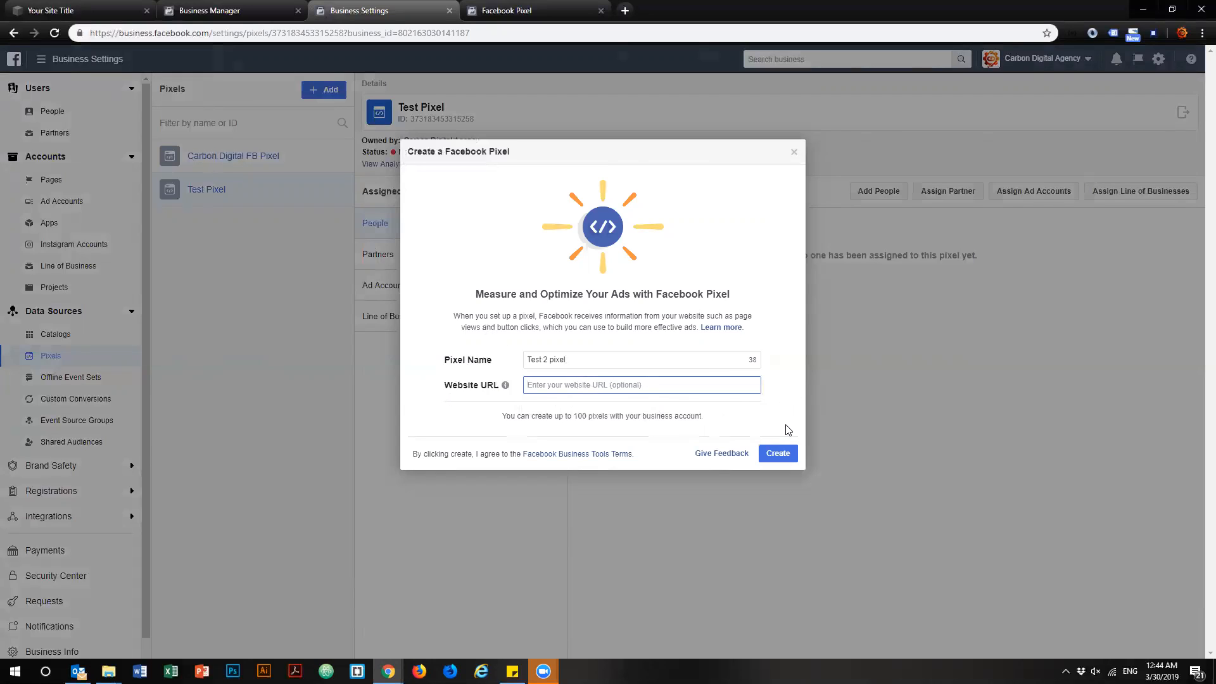
{"action": "left_click", "coordinate": [779, 454]}
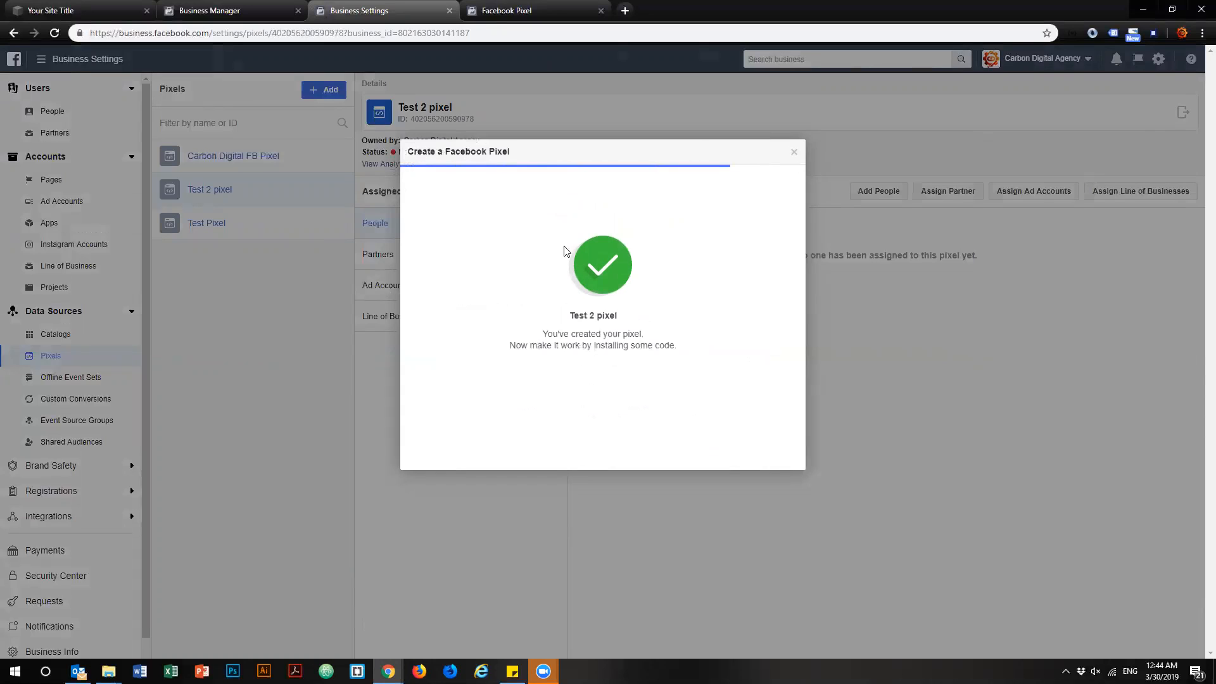
{"action": "left_click", "coordinate": [796, 157]}
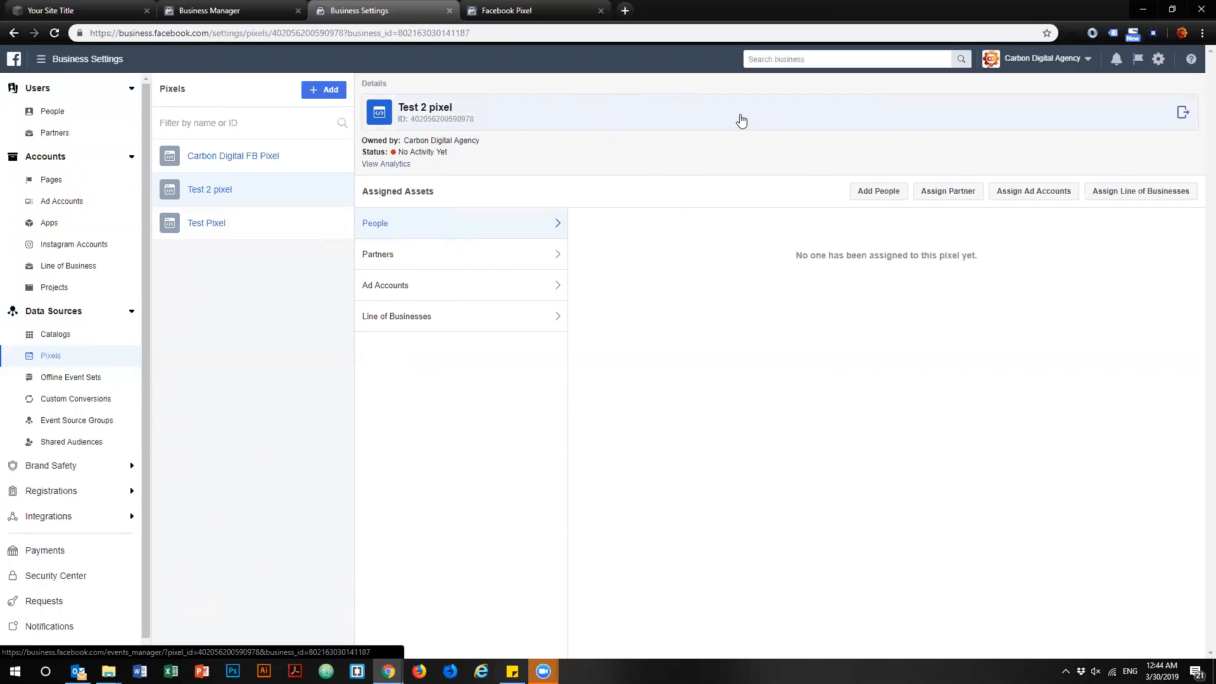
Check the list of Facebook pixels in the already open Events Manager page for Test Pixel.
{"action": "left_click", "coordinate": [540, 10]}
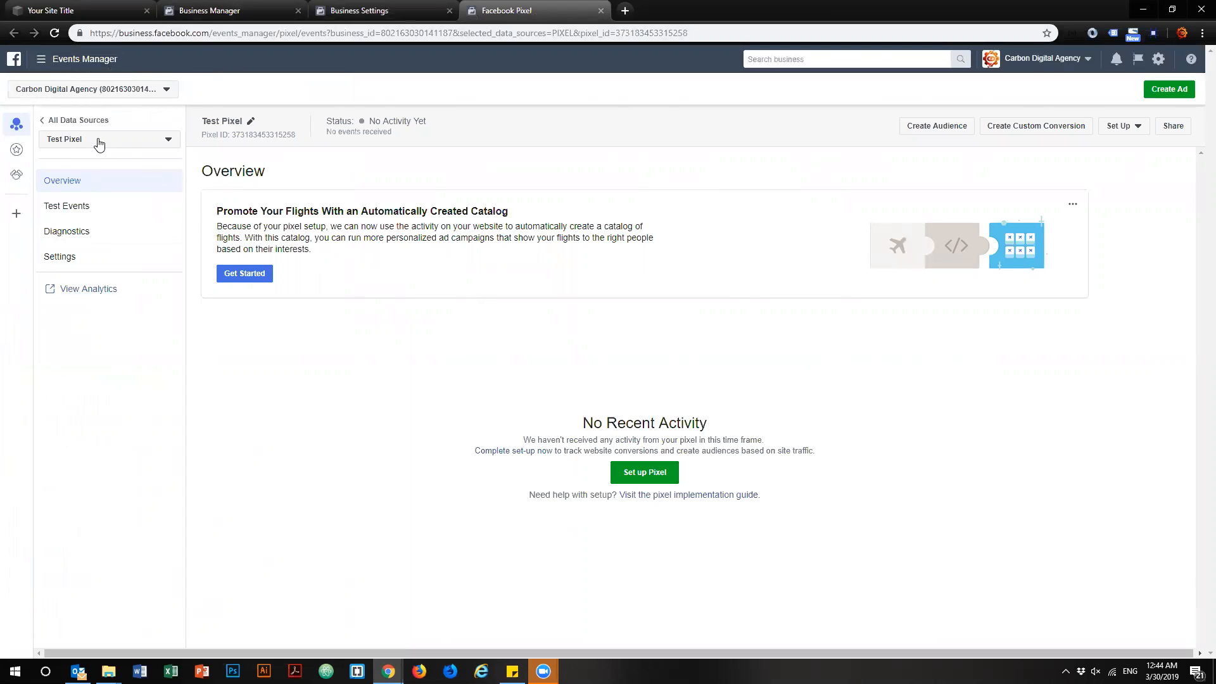
{"action": "left_click", "coordinate": [170, 140]}
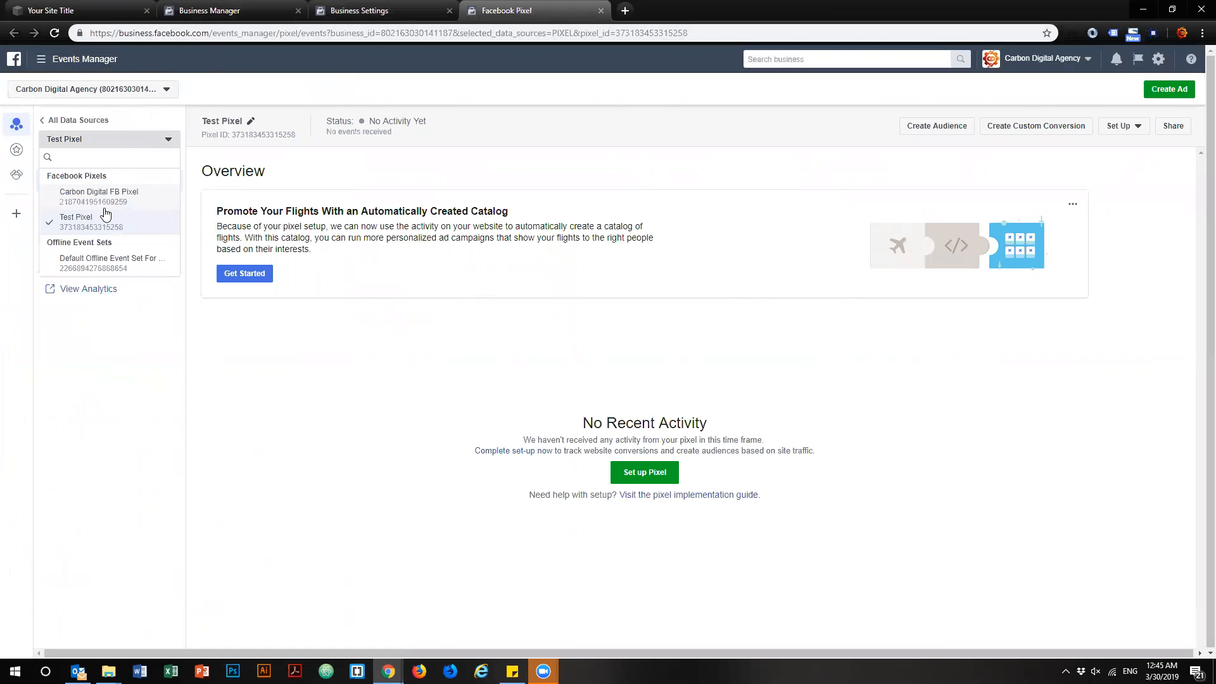
{"action": "left_click", "coordinate": [131, 333]}
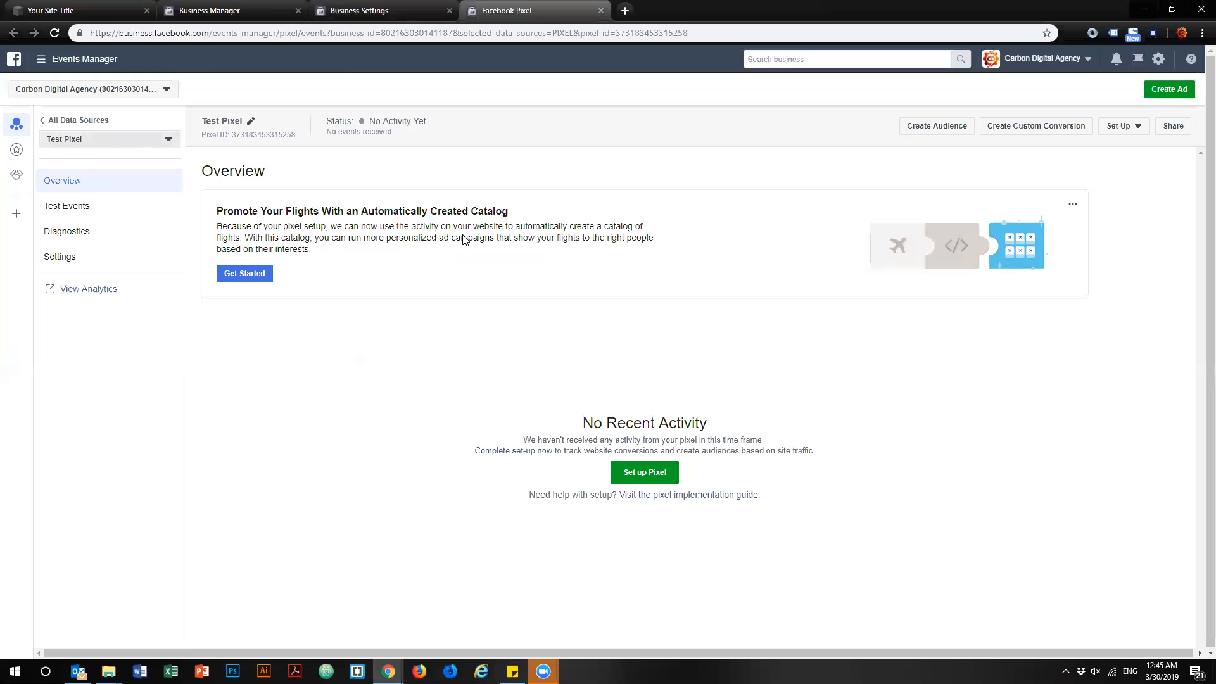
Close the old Events Manager page, reopen it for Test 2 pixel from Business Settings, and check its pixel list.
{"action": "left_click", "coordinate": [601, 11]}
{"action": "left_click", "coordinate": [653, 115]}
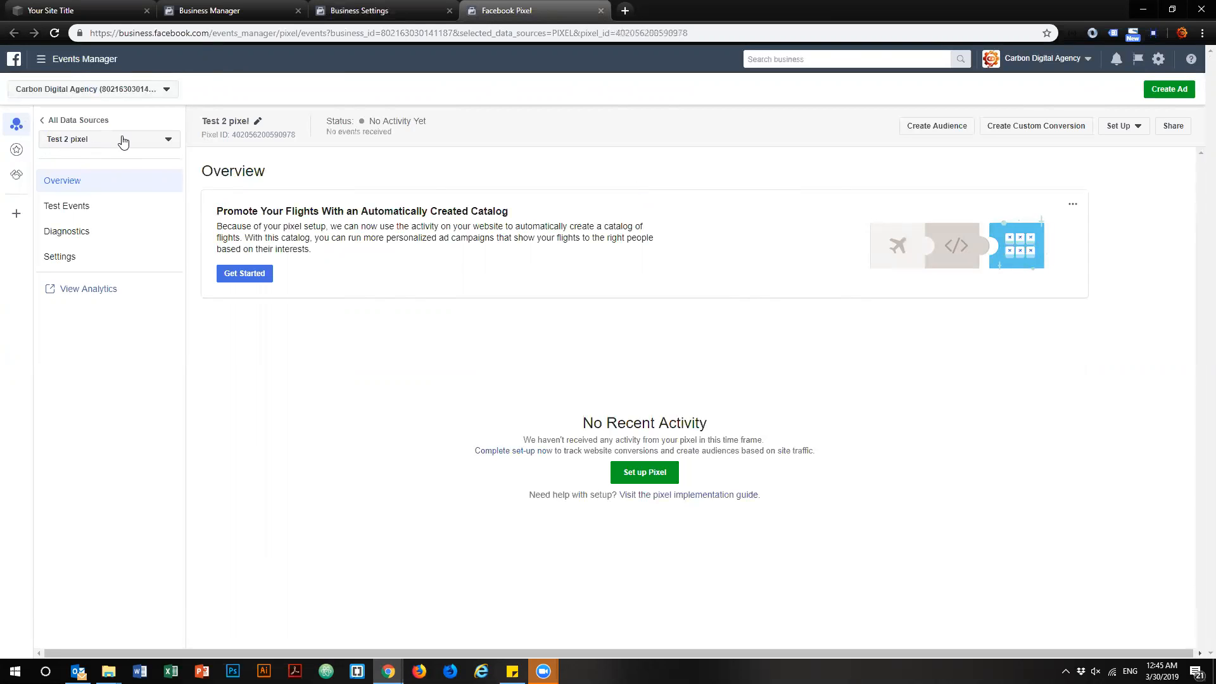
{"action": "left_click", "coordinate": [158, 141]}
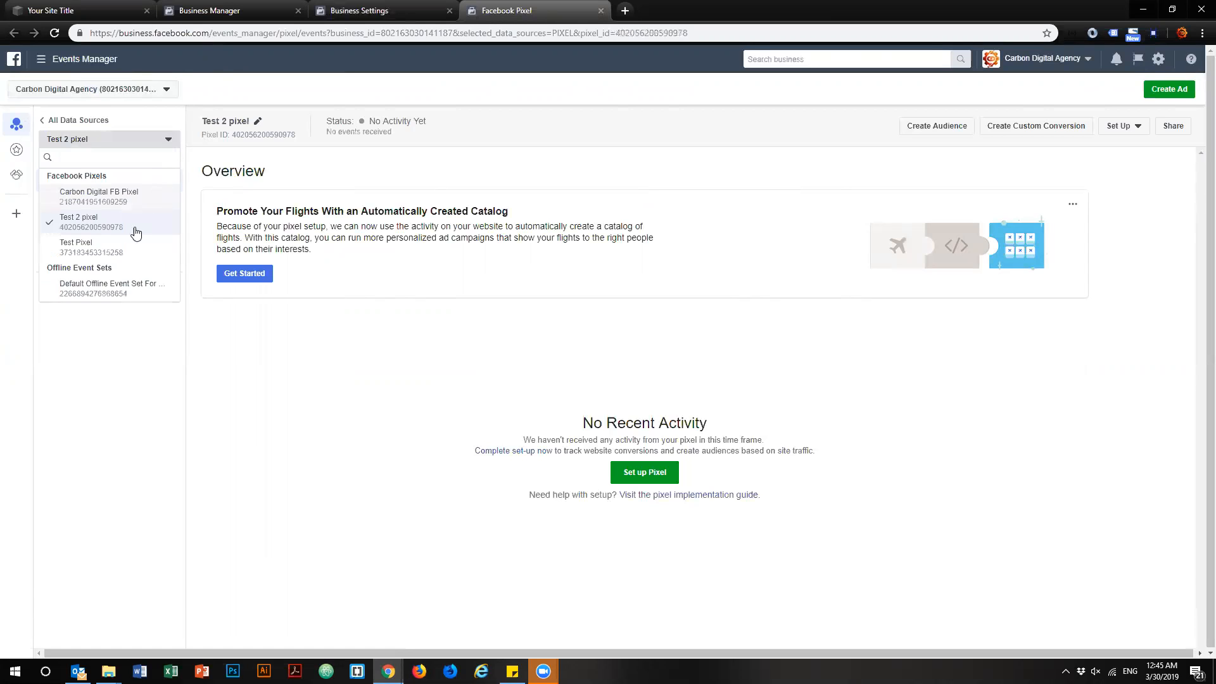
{"action": "left_click", "coordinate": [108, 394]}
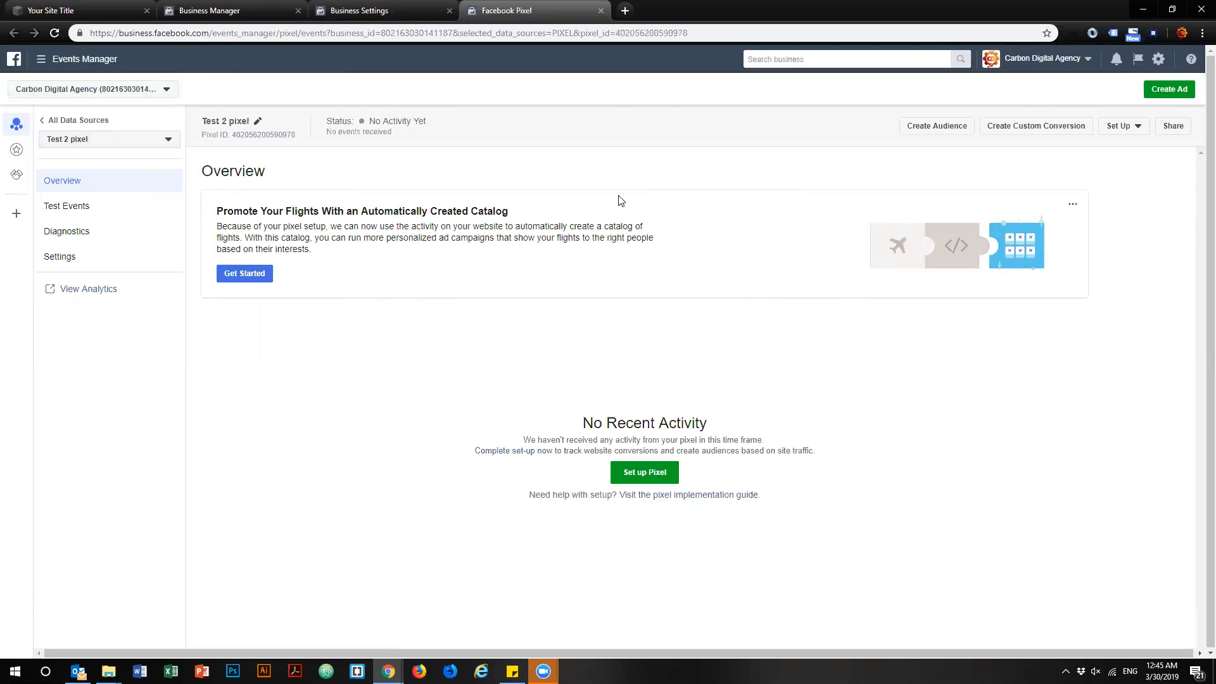
Start installing Test 2 pixel and choose to email the instructions to a developer.
{"action": "left_click", "coordinate": [1136, 130]}
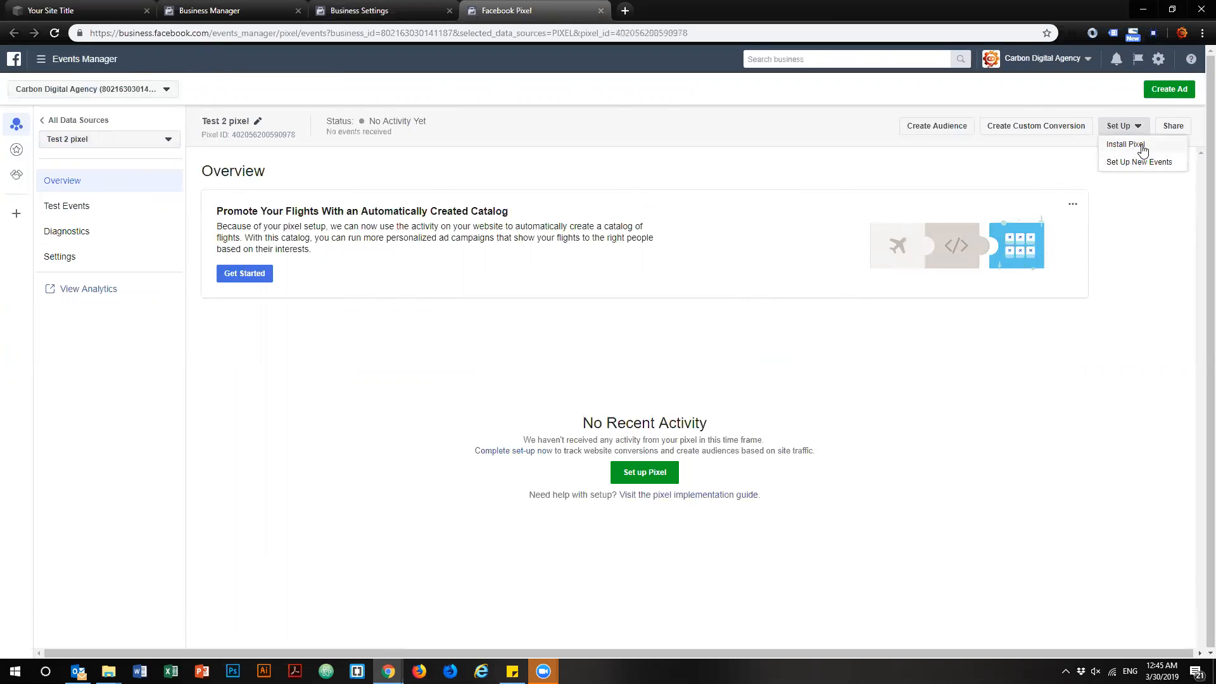
{"action": "left_click", "coordinate": [1123, 145]}
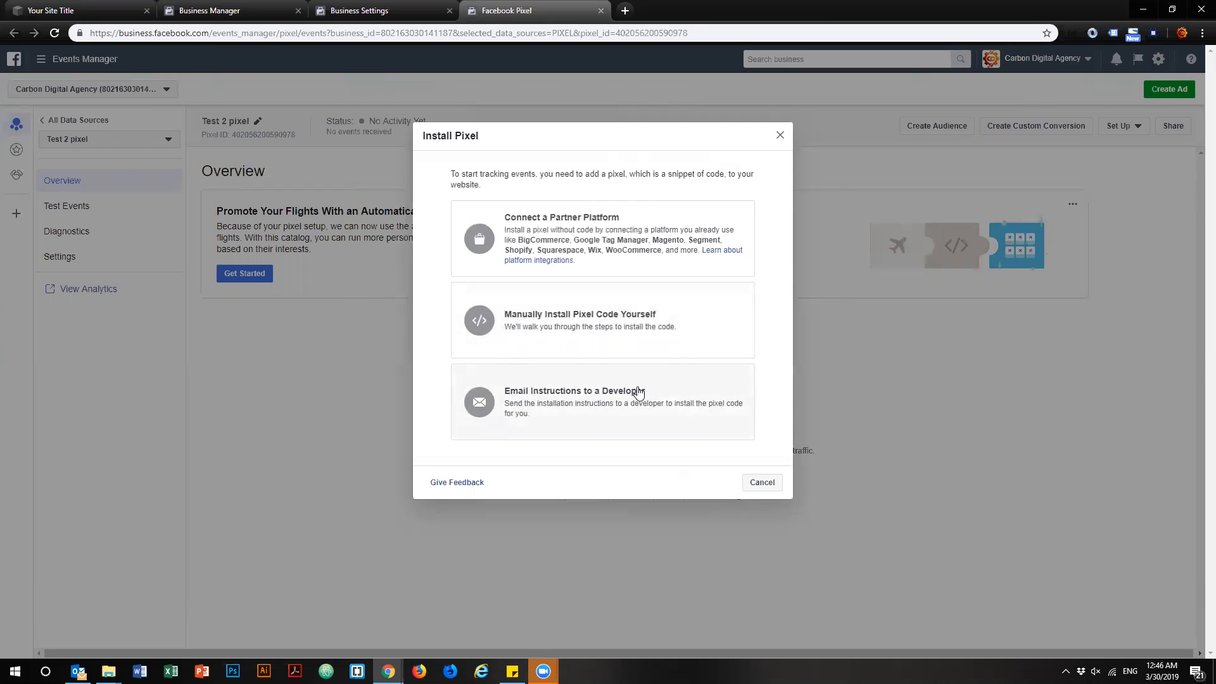
{"action": "left_click", "coordinate": [622, 390]}
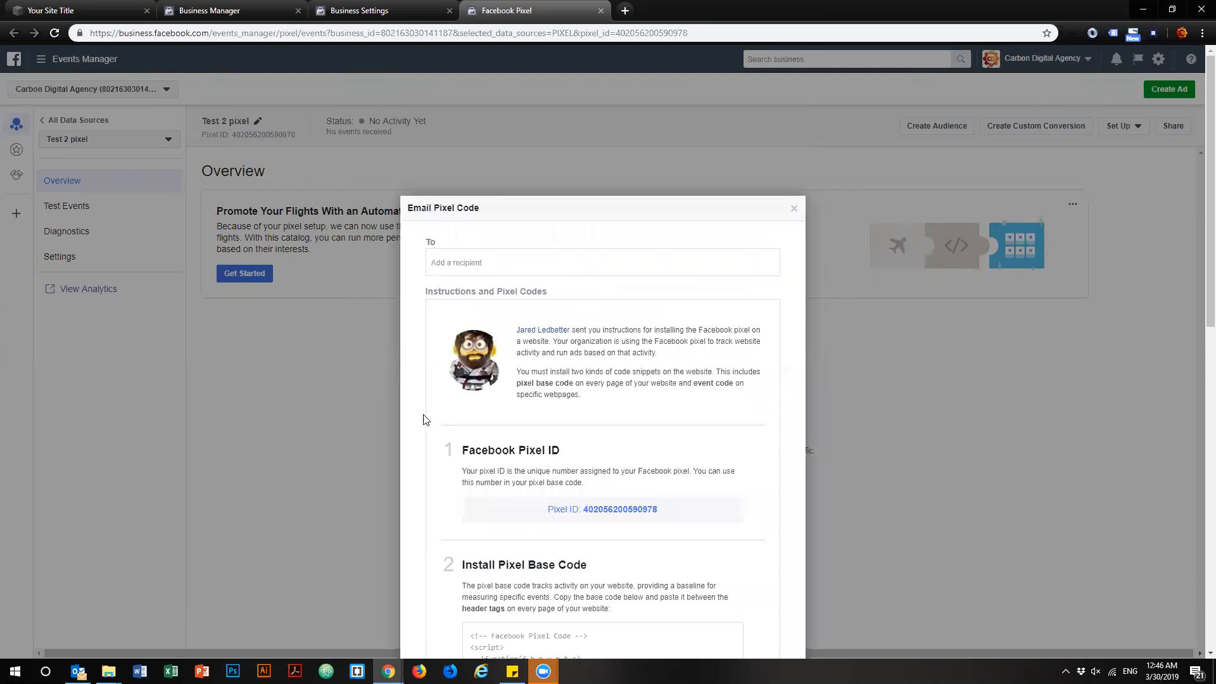
Read through the email instructions covering the pixel base code, event code and pixel status, and close them without sending.
{"action": "scroll", "coordinate": [421, 421], "scroll_direction": "down", "scroll_amount": 5}
{"action": "scroll", "coordinate": [409, 339], "scroll_direction": "up", "scroll_amount": 5}
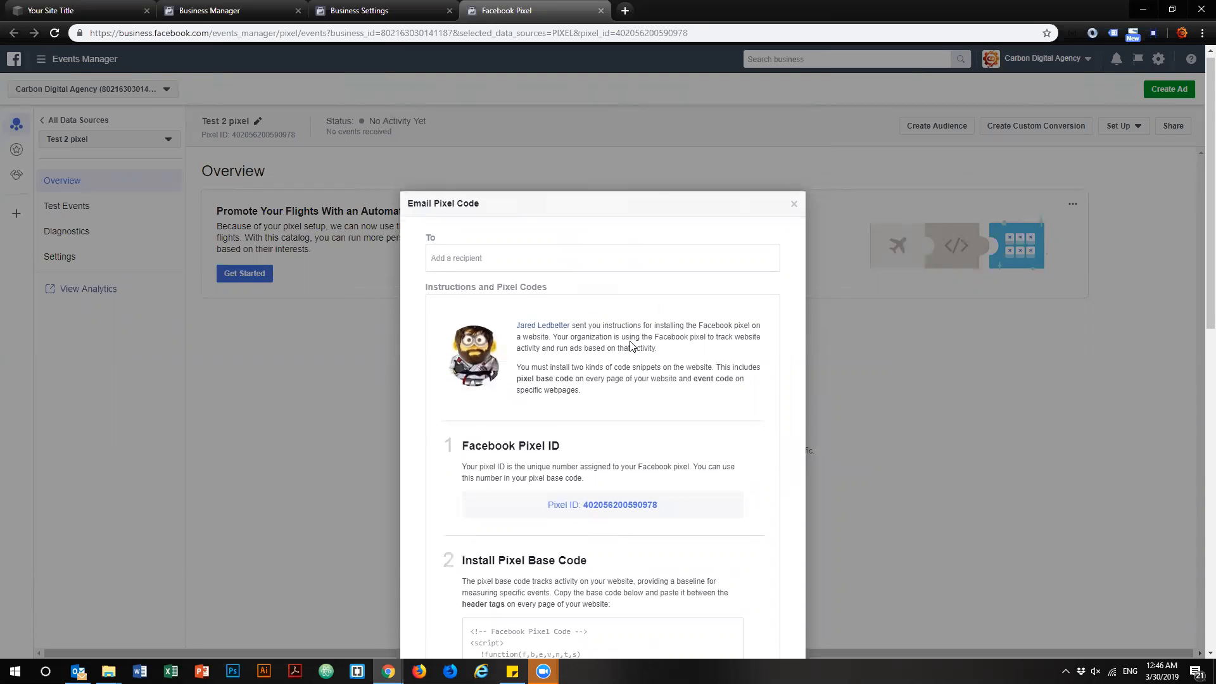
{"action": "scroll", "coordinate": [505, 330], "scroll_direction": "down", "scroll_amount": 2}
{"action": "scroll", "coordinate": [665, 383], "scroll_direction": "down", "scroll_amount": 3}
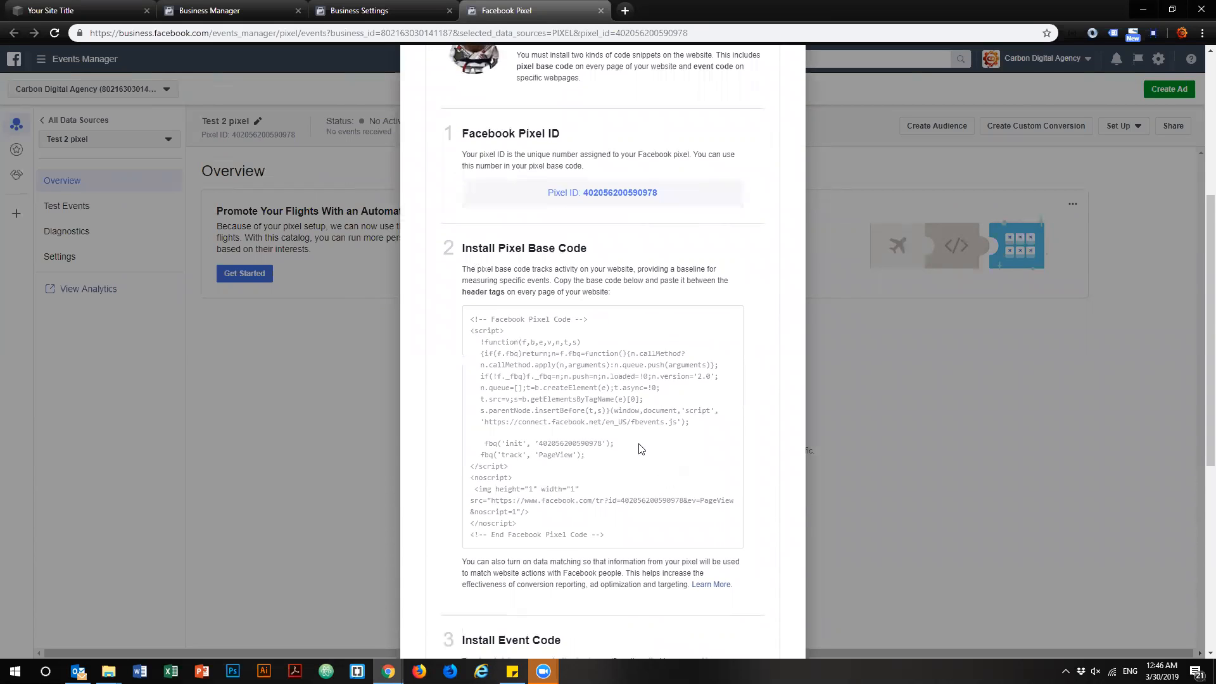
{"action": "scroll", "coordinate": [640, 447], "scroll_direction": "down", "scroll_amount": 6}
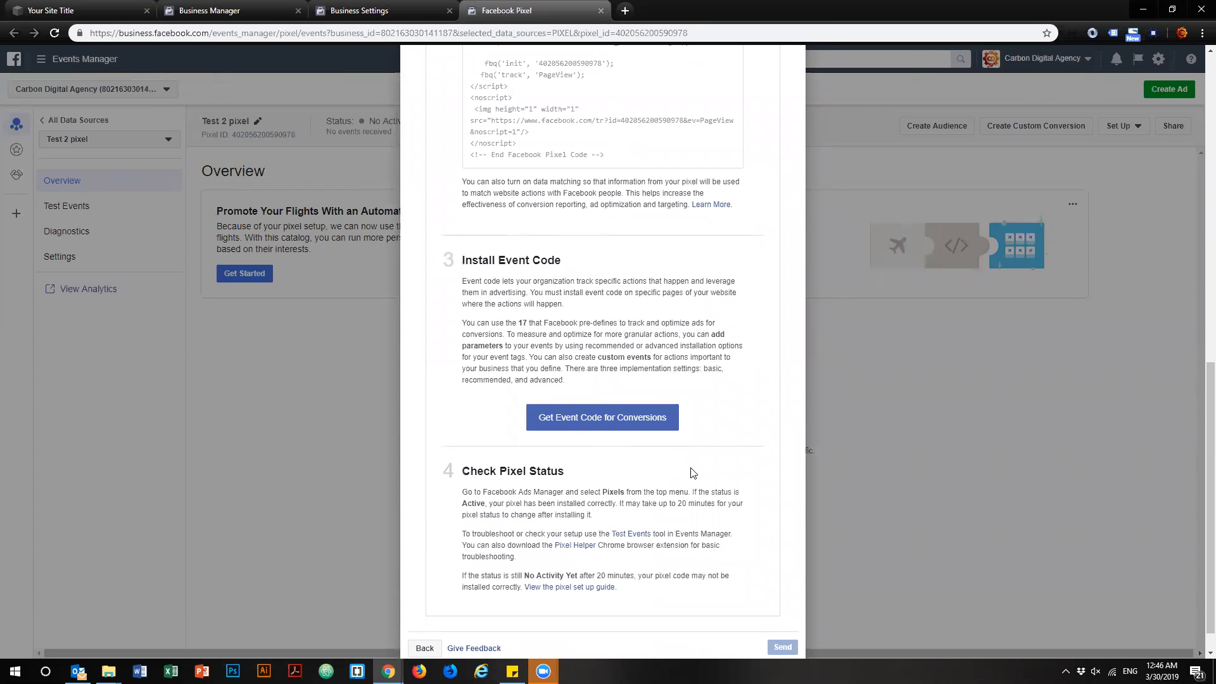
{"action": "scroll", "coordinate": [693, 469], "scroll_direction": "down", "scroll_amount": 1}
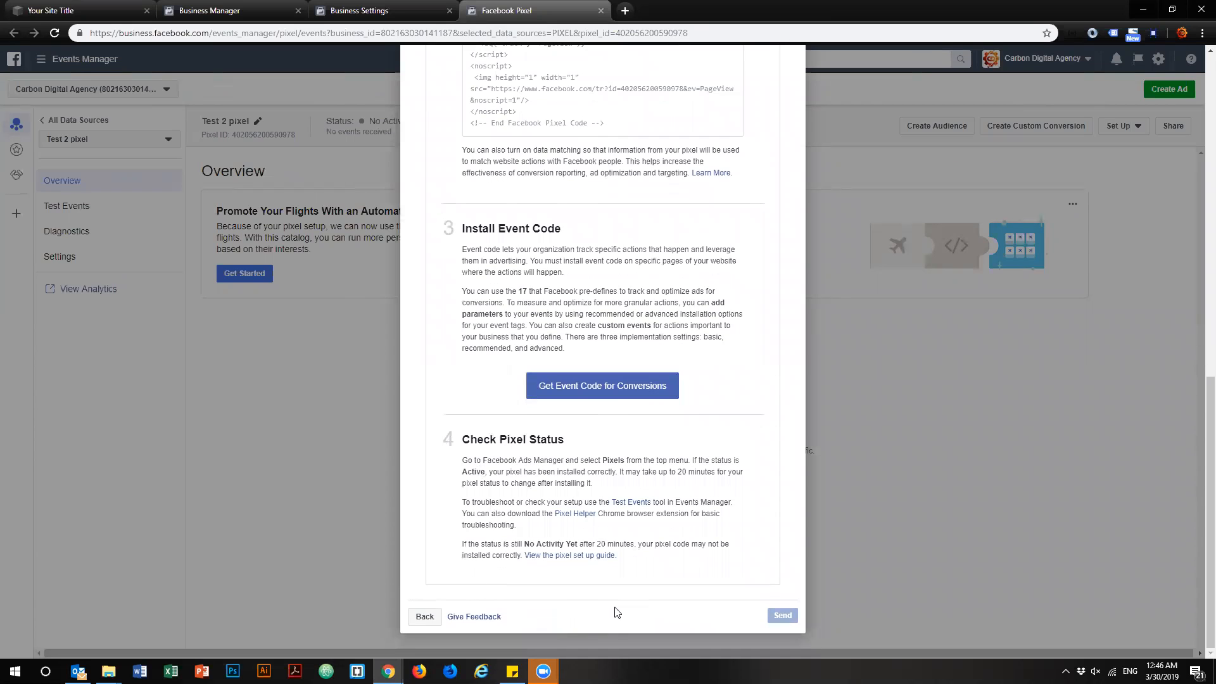
{"action": "scroll", "coordinate": [627, 612], "scroll_direction": "up", "scroll_amount": 14}
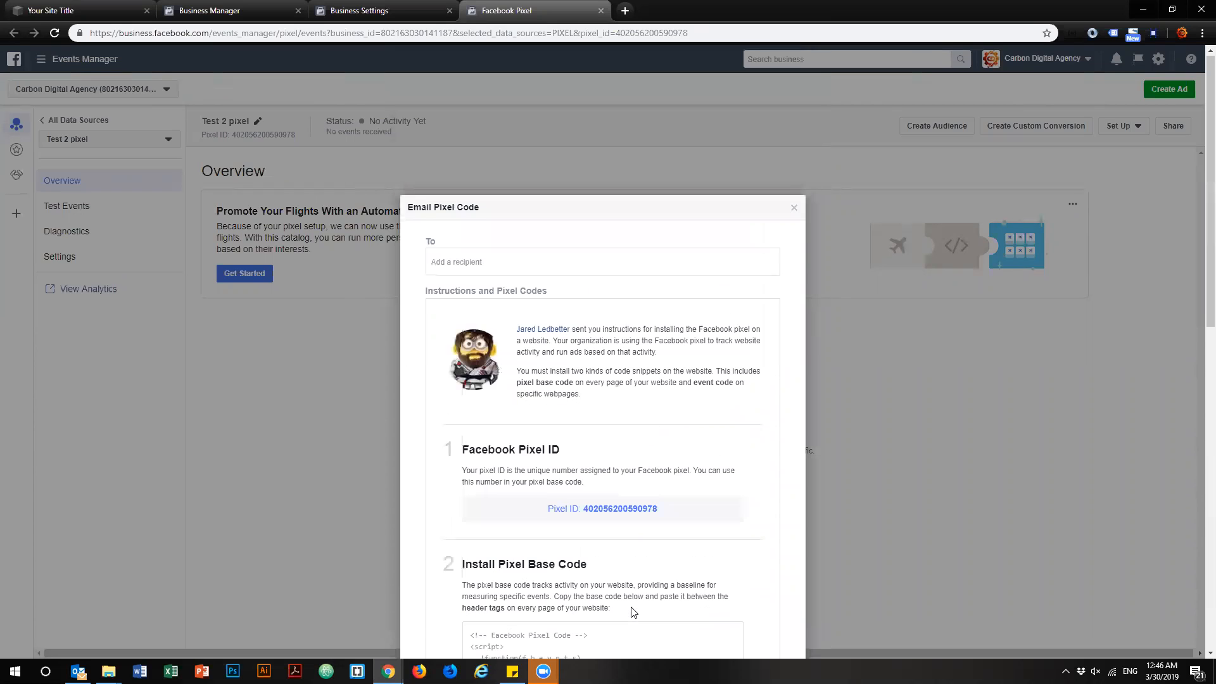
{"action": "left_click", "coordinate": [796, 211]}
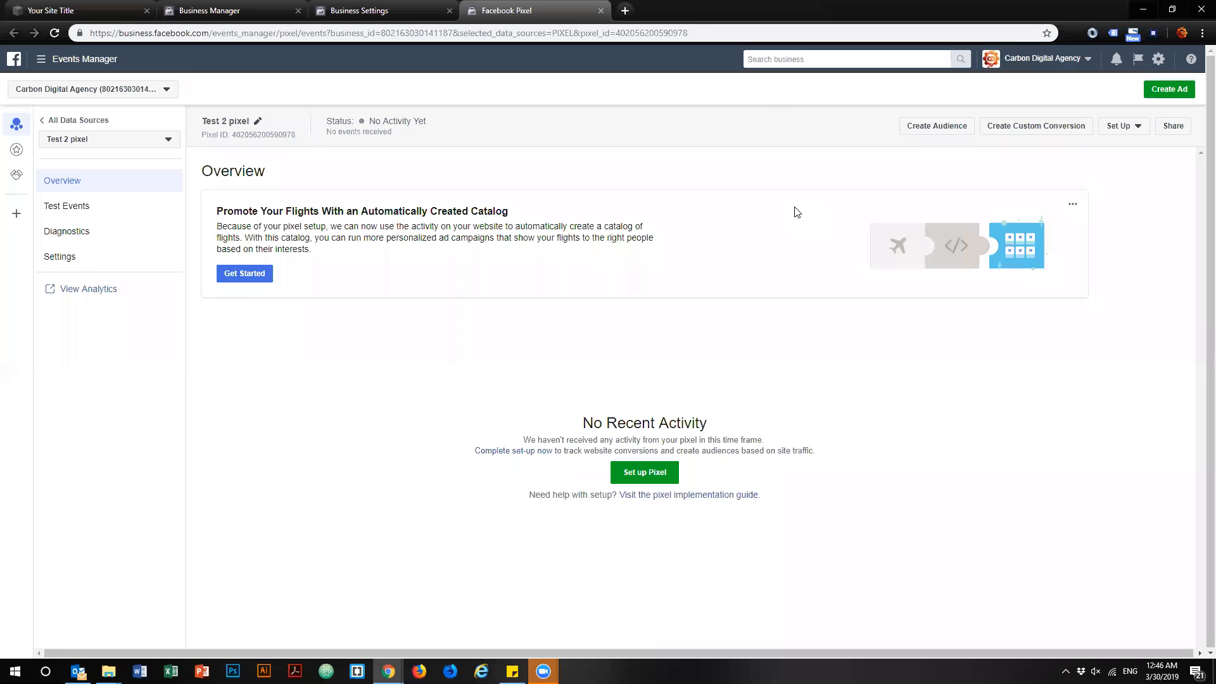
Restart the installation of Test 2 pixel, choose to install the code manually, and find the pixel code section.
{"action": "left_click", "coordinate": [1124, 126]}
{"action": "left_click", "coordinate": [1117, 147]}
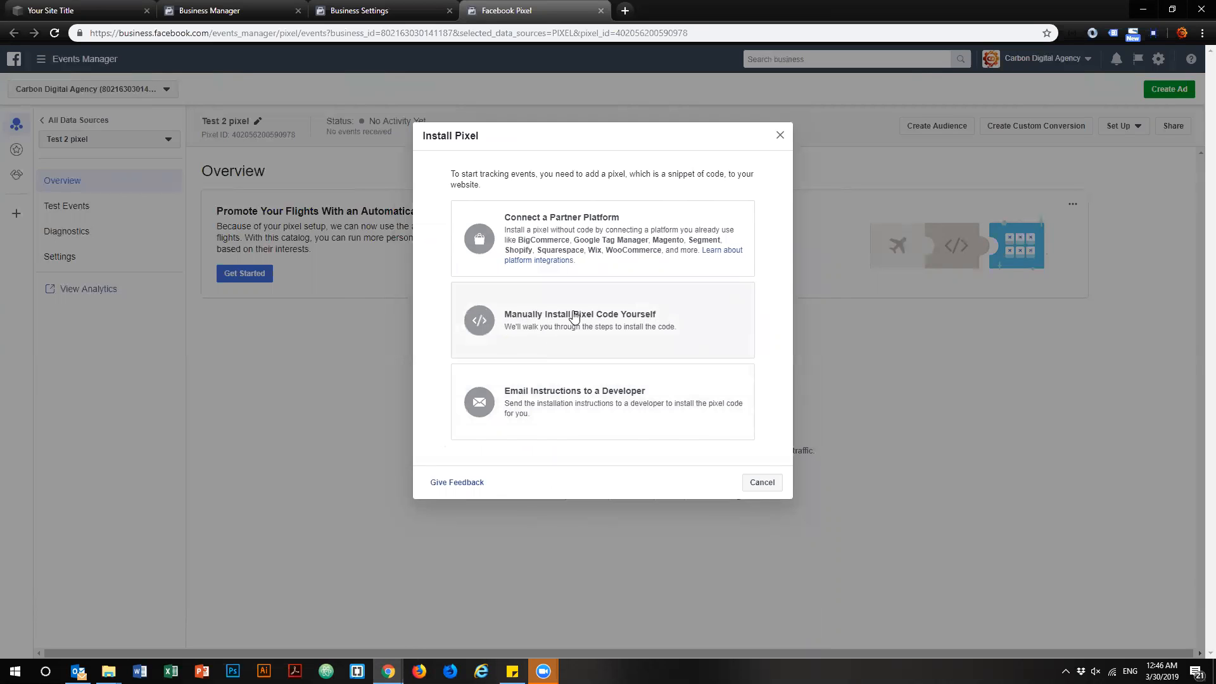
{"action": "left_click", "coordinate": [575, 319]}
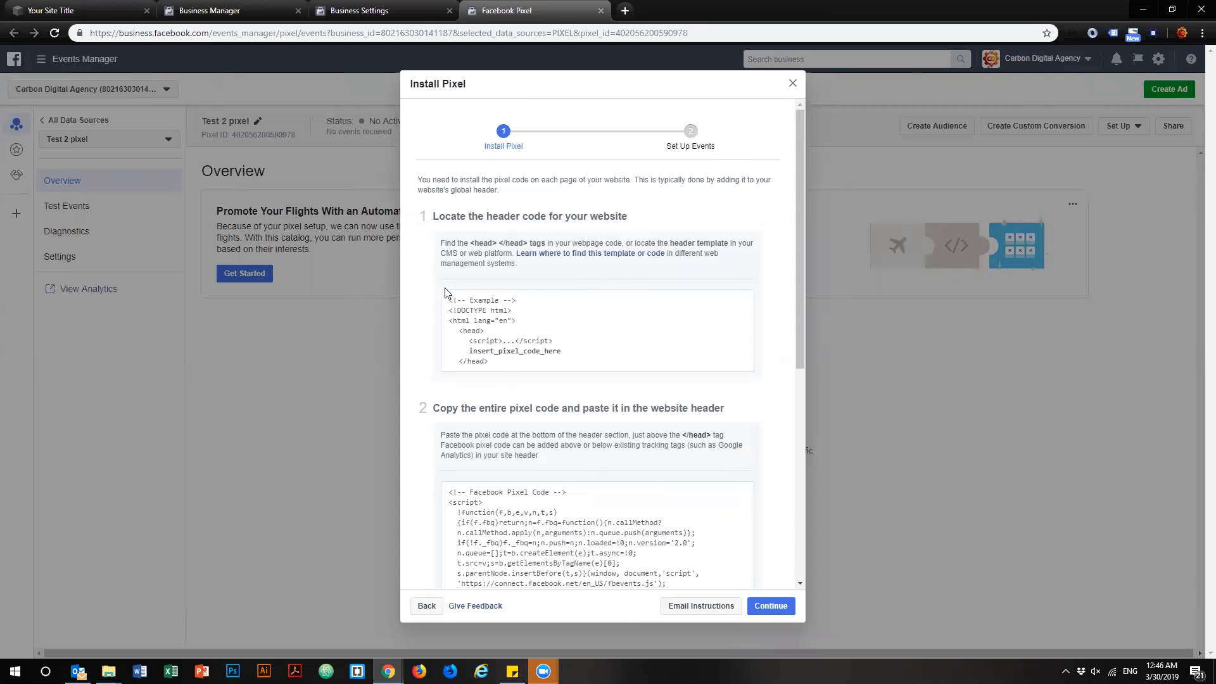
{"action": "scroll", "coordinate": [418, 298], "scroll_direction": "down", "scroll_amount": 3}
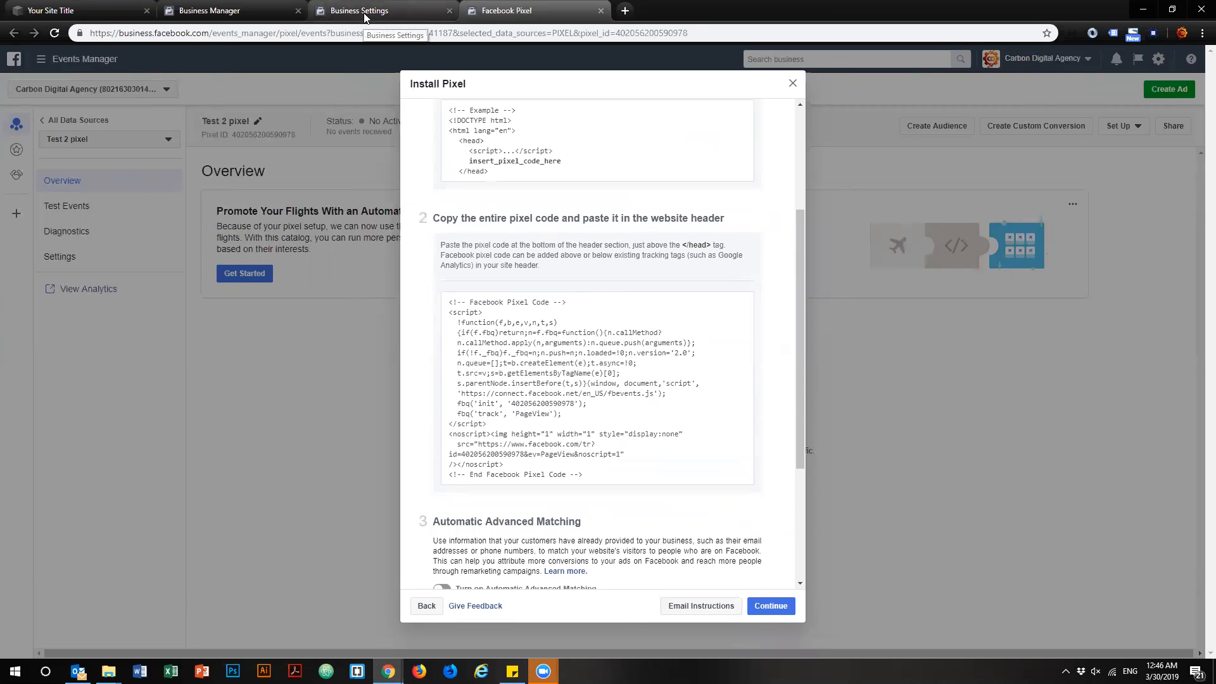
Compare the Squarespace Code Injection page with Facebook's instructions on the head tags and pasting the pixel code.
{"action": "left_click", "coordinate": [89, 8]}
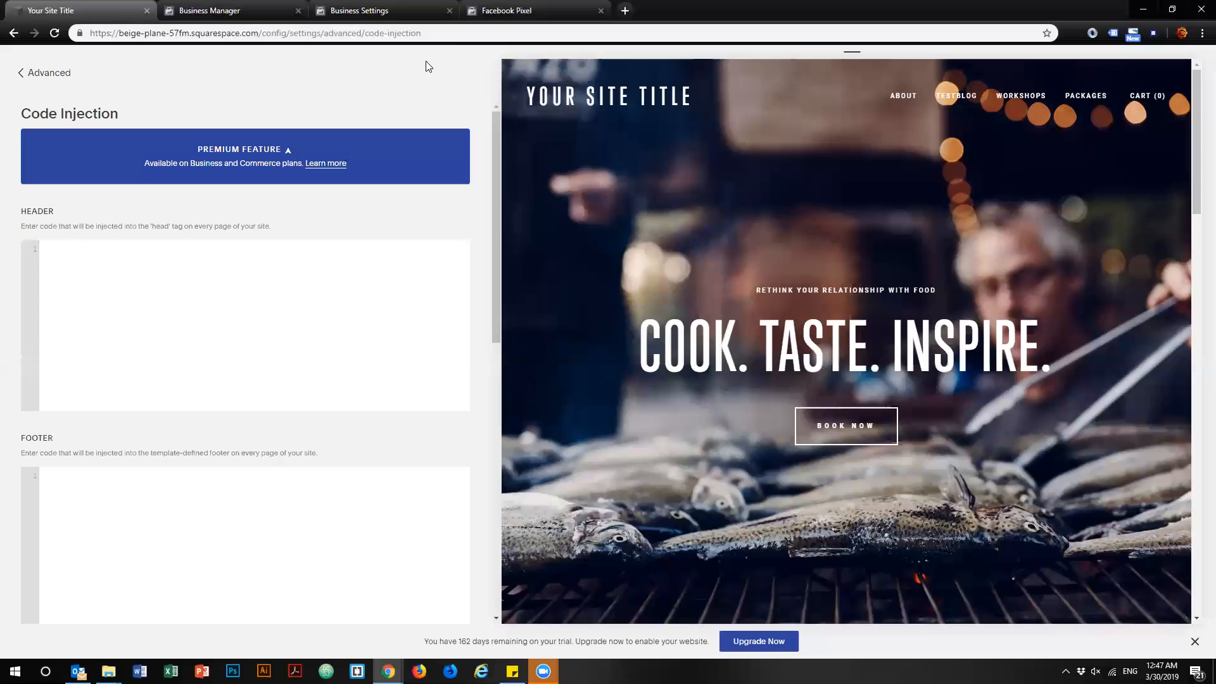
{"action": "left_click", "coordinate": [516, 16]}
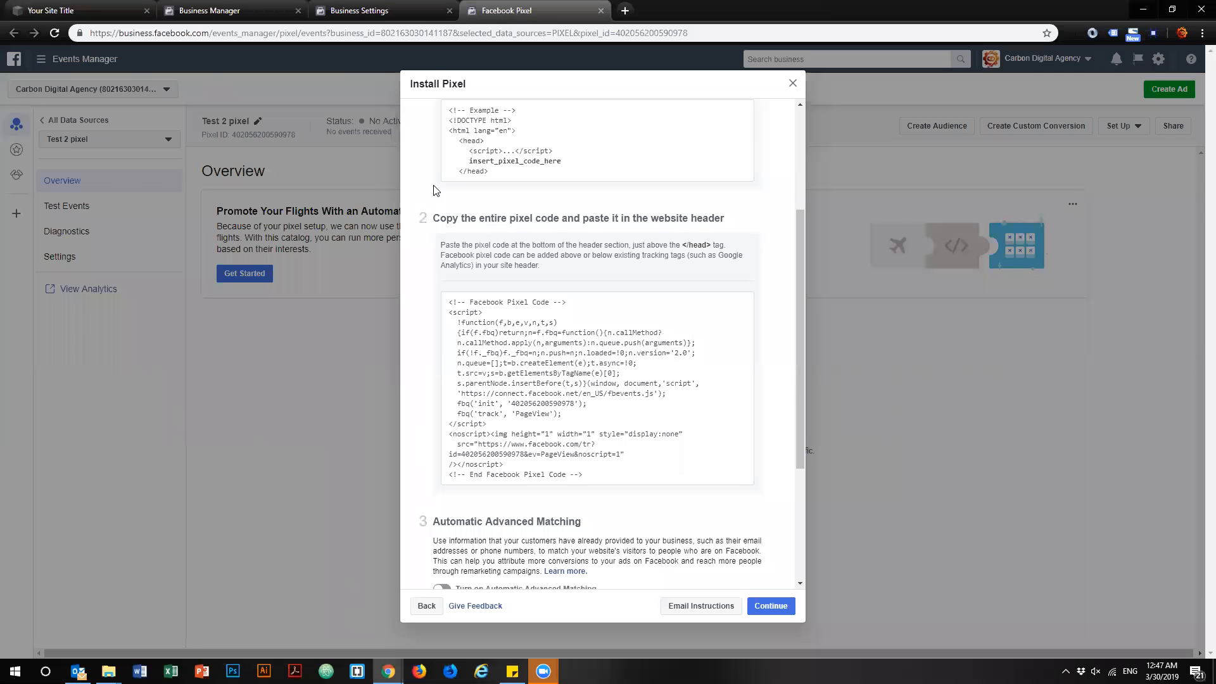
{"action": "scroll", "coordinate": [444, 203], "scroll_direction": "up", "scroll_amount": 2}
{"action": "left_click_drag", "start_coordinate": [464, 180], "coordinate": [554, 180]}
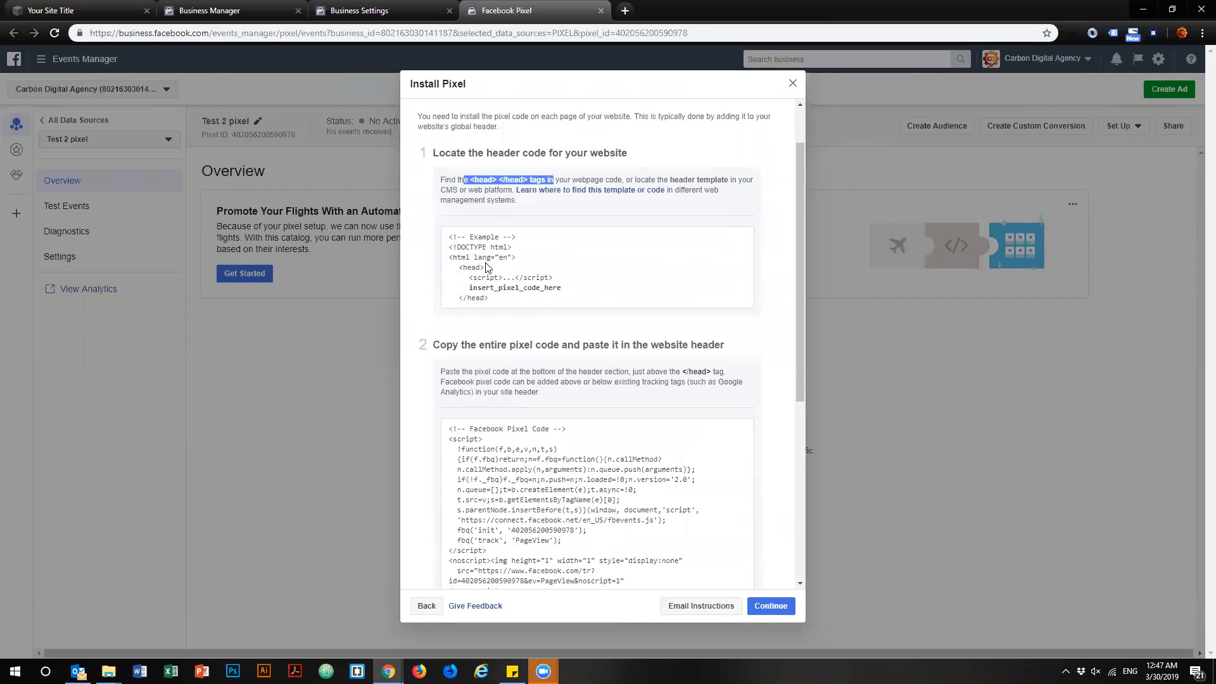
{"action": "left_click_drag", "start_coordinate": [447, 346], "coordinate": [605, 348]}
{"action": "scroll", "coordinate": [587, 339], "scroll_direction": "down", "scroll_amount": 1}
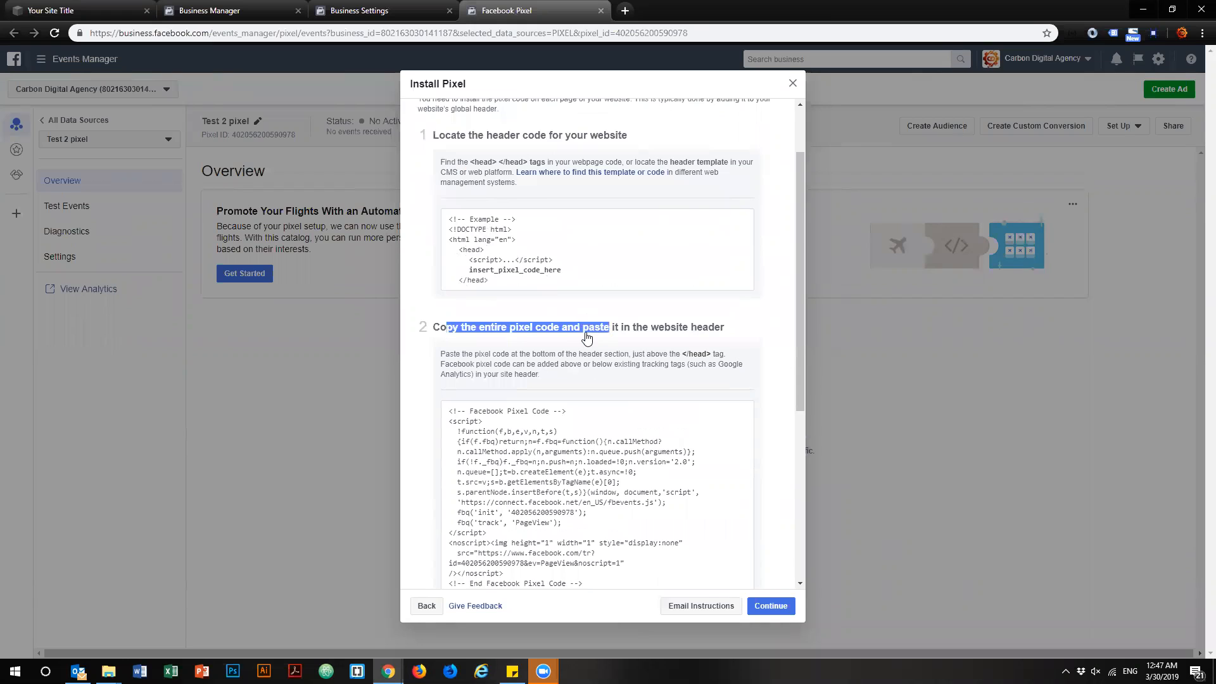
Copy the entire Facebook pixel code, paste it into the Squarespace Code Injection header, and save.
{"action": "scroll", "coordinate": [586, 339], "scroll_direction": "down", "scroll_amount": 3}
{"action": "mouse_move", "coordinate": [452, 256]}
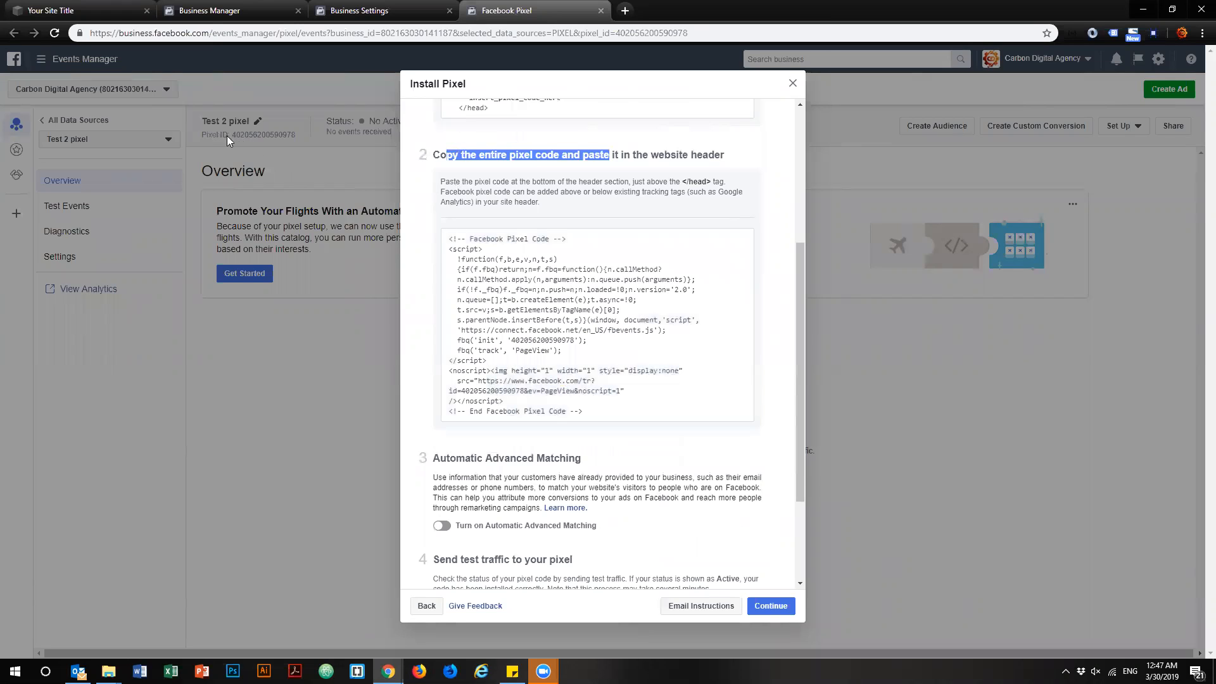
{"action": "mouse_move", "coordinate": [500, 352]}
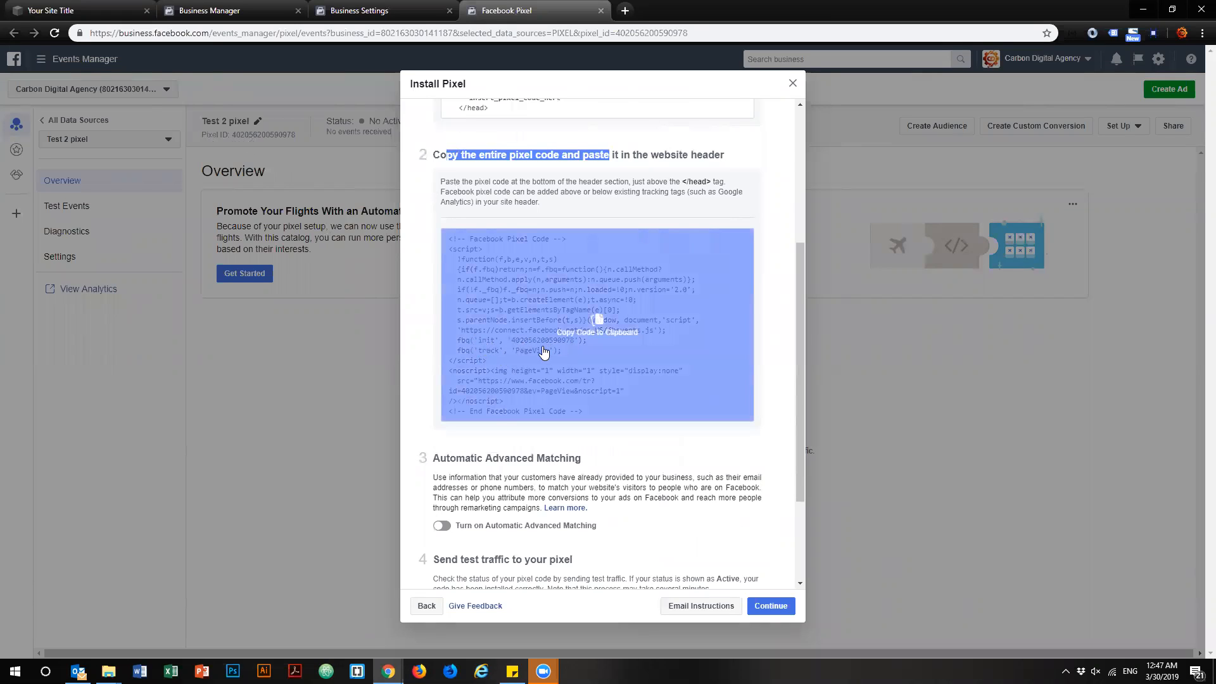
{"action": "left_click", "coordinate": [594, 325]}
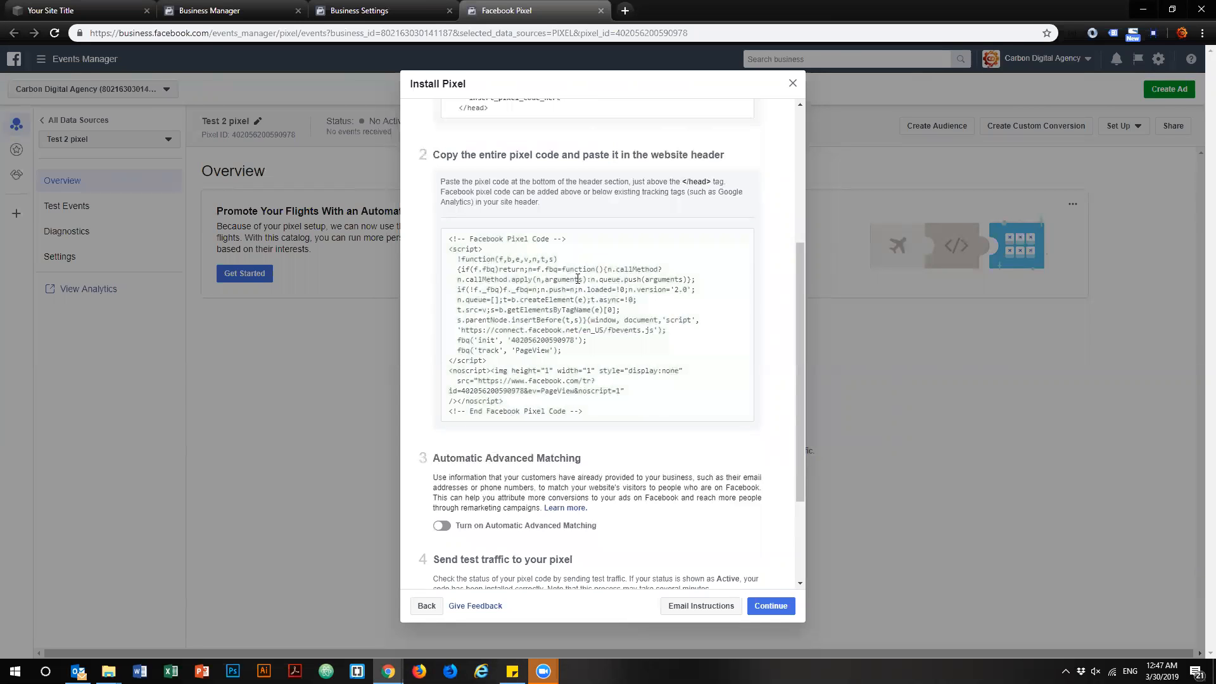
{"action": "left_click", "coordinate": [76, 10]}
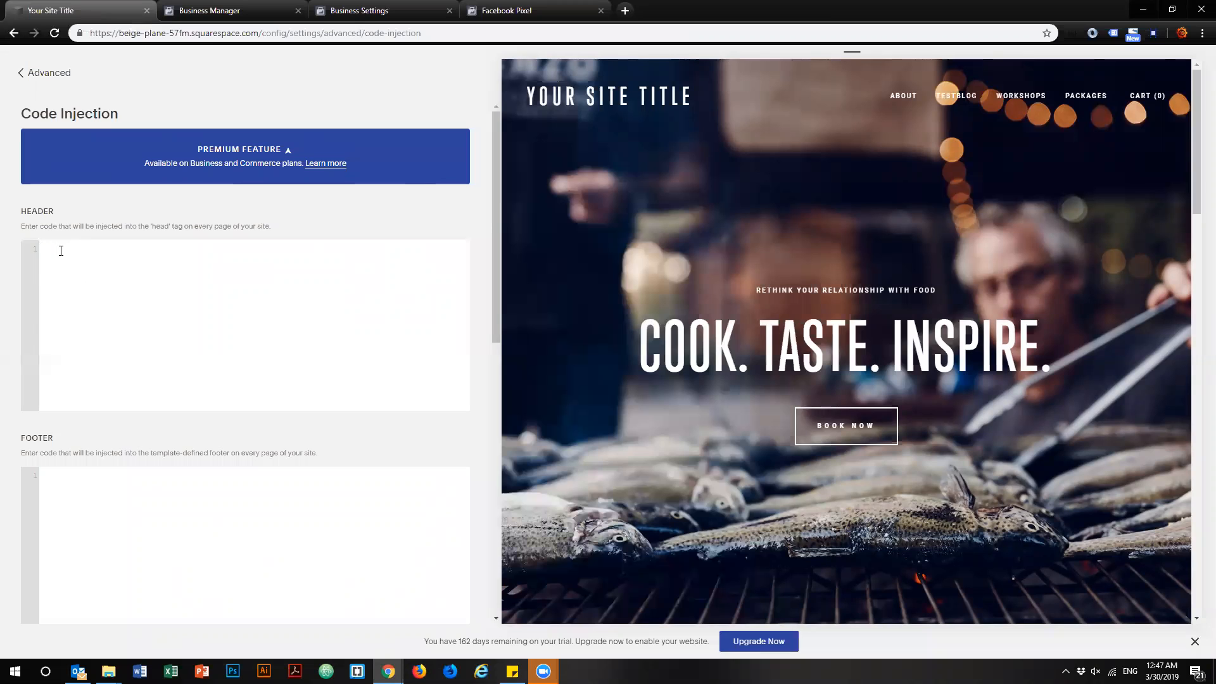
{"action": "key", "text": "ctrl+v"}
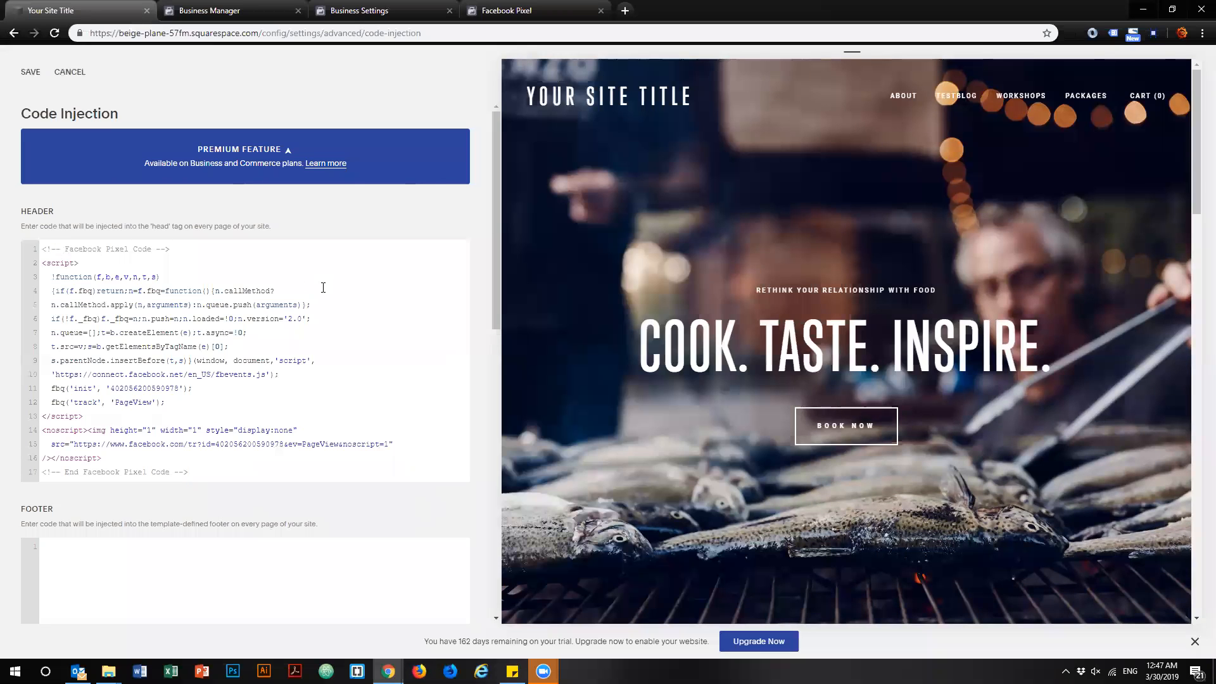
{"action": "left_click", "coordinate": [37, 74]}
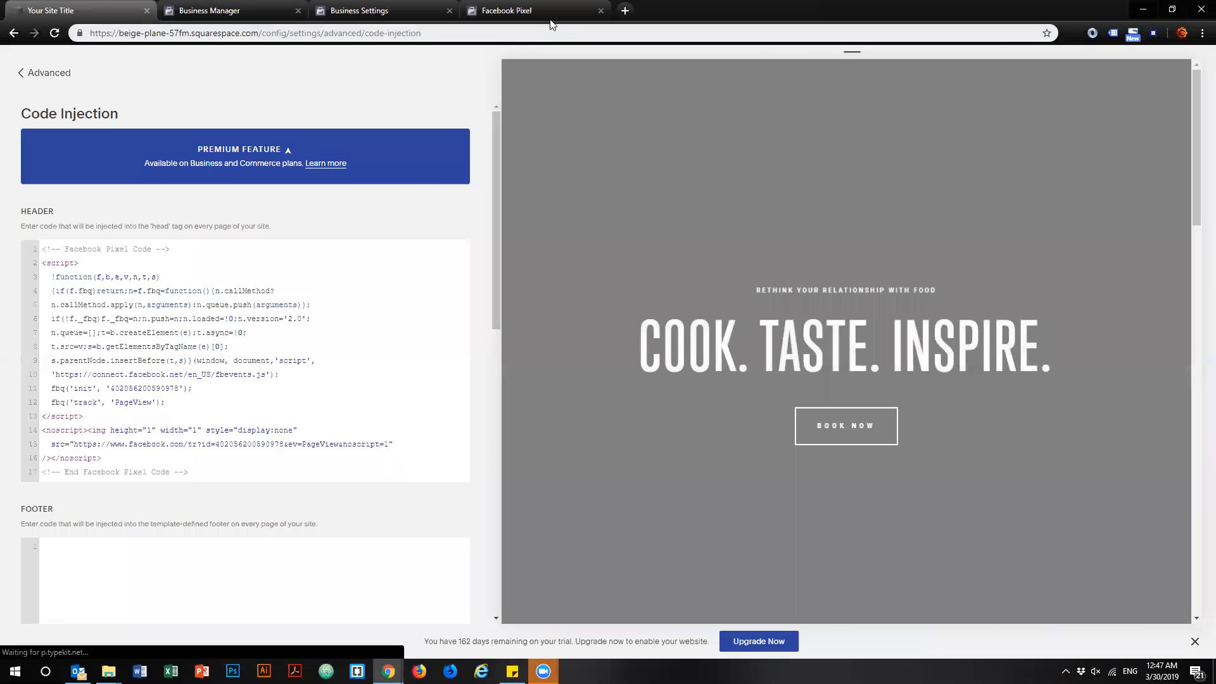
Turn on Automatic Advanced Matching for Test 2 pixel with all customer data types, and continue to event setup without a test URL.
{"action": "left_click", "coordinate": [547, 10]}
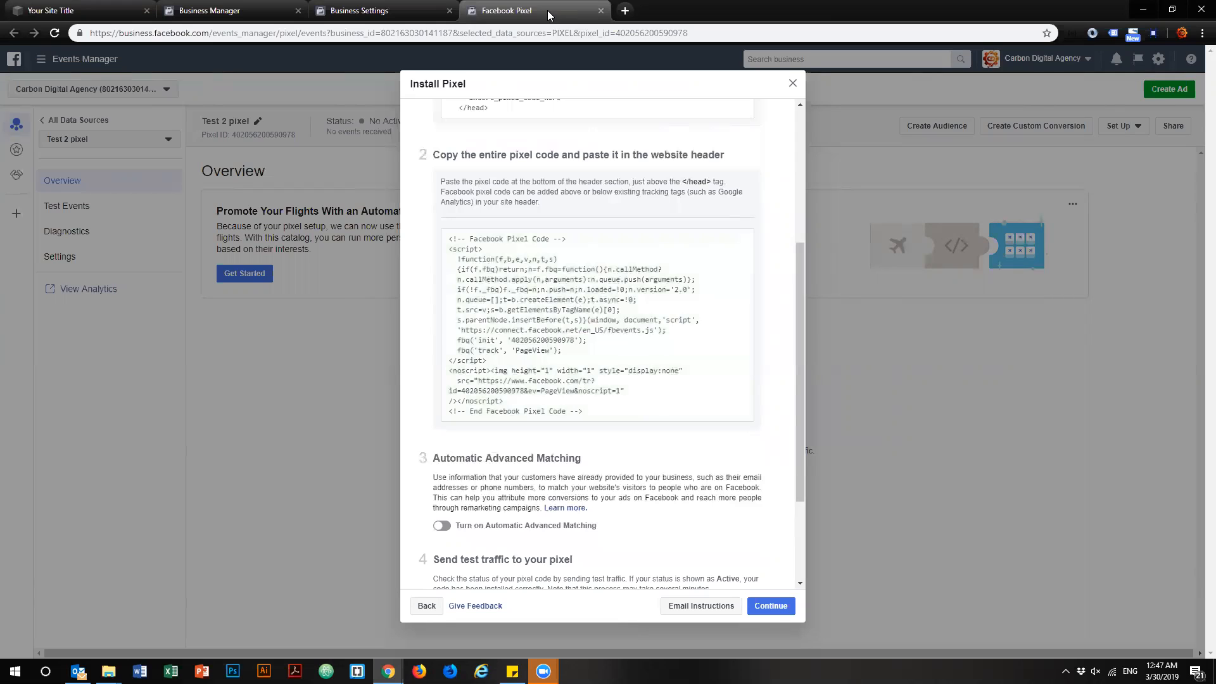
{"action": "scroll", "coordinate": [590, 447], "scroll_direction": "down", "scroll_amount": 3}
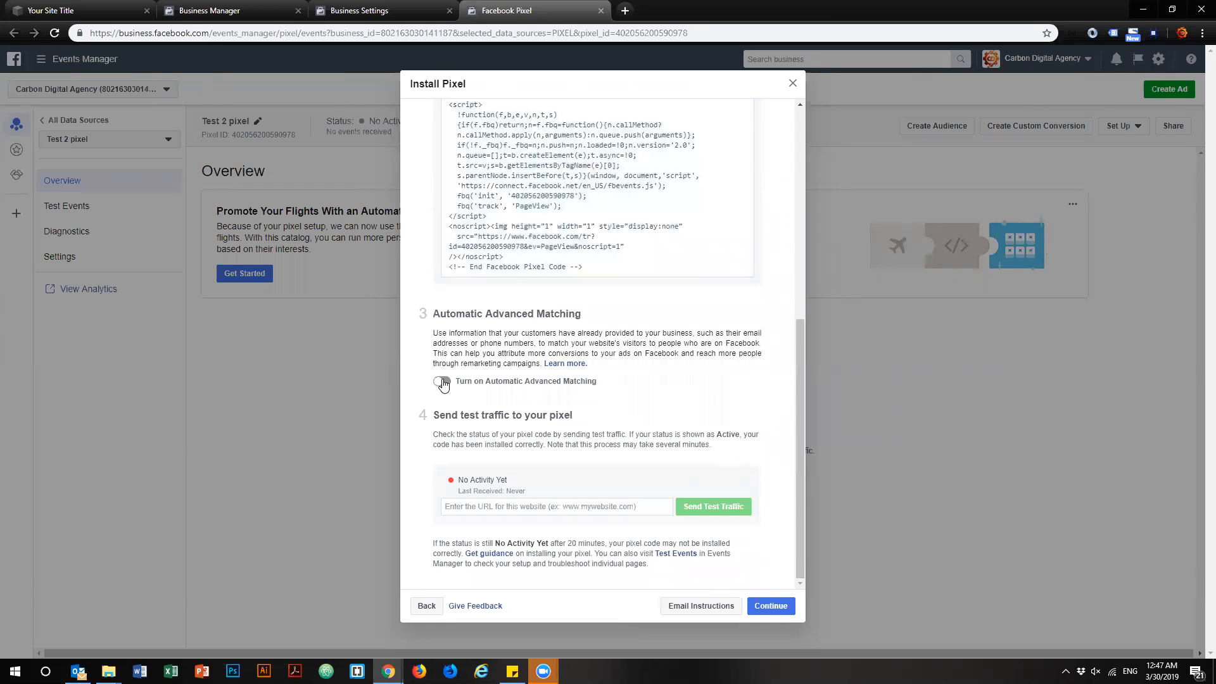
{"action": "left_click", "coordinate": [442, 382]}
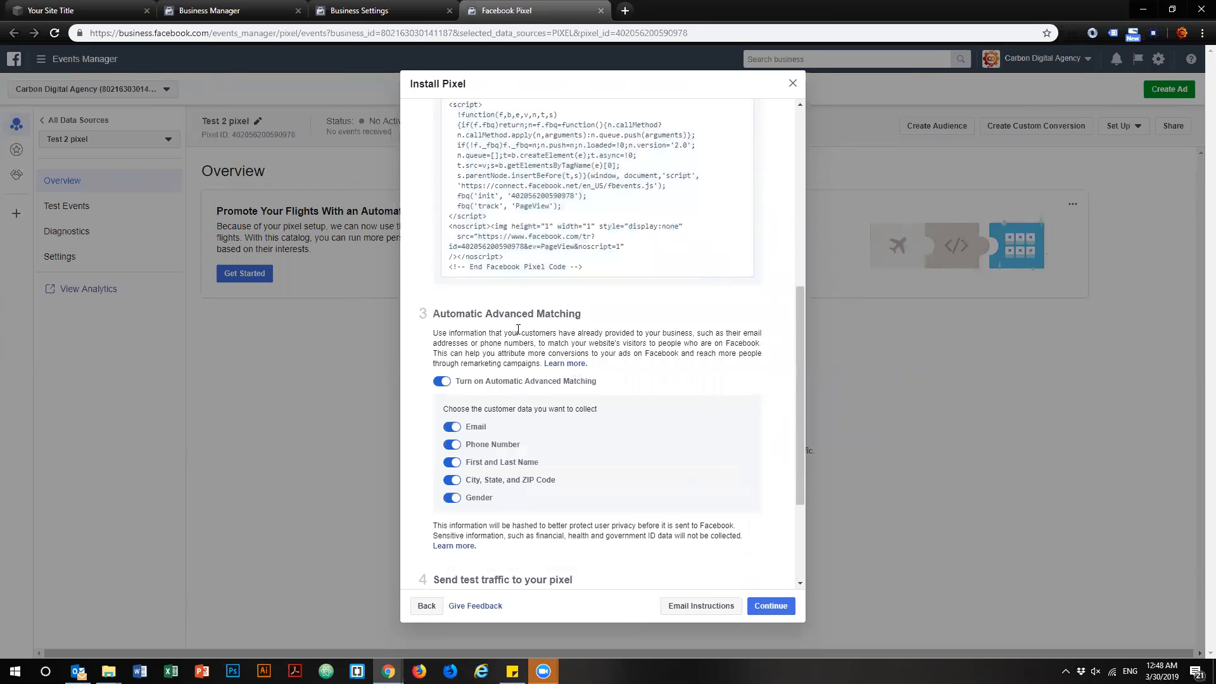
{"action": "scroll", "coordinate": [696, 306], "scroll_direction": "down", "scroll_amount": 1}
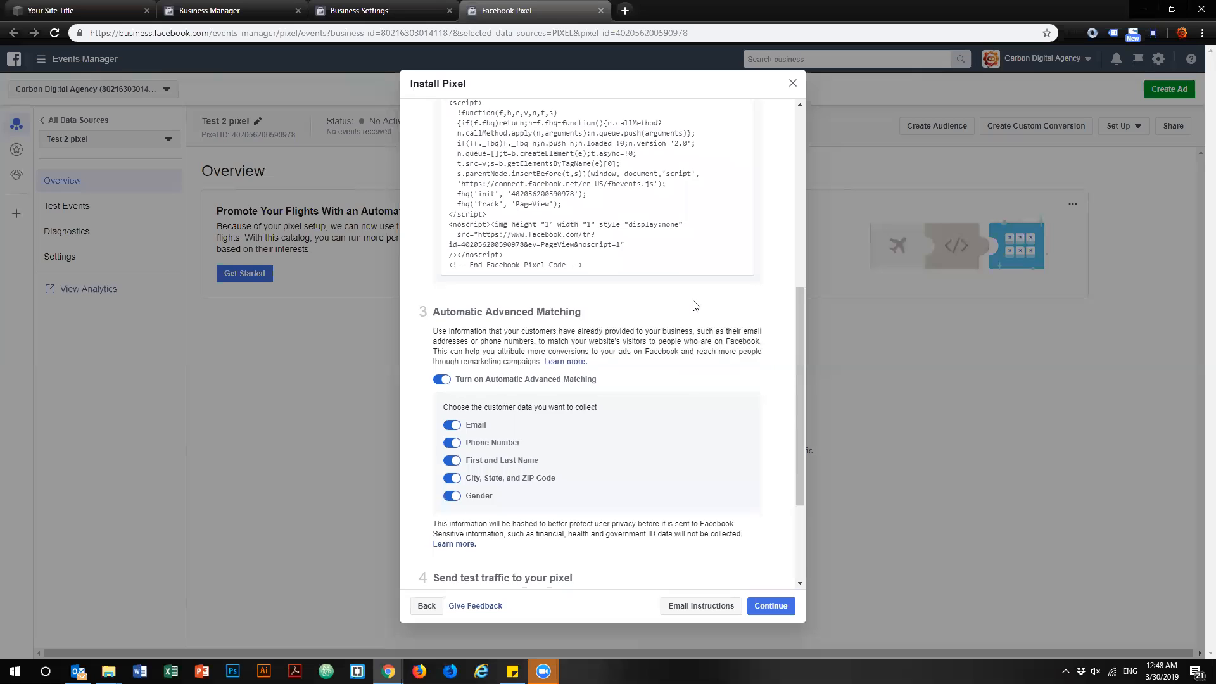
{"action": "scroll", "coordinate": [696, 306], "scroll_direction": "down", "scroll_amount": 2}
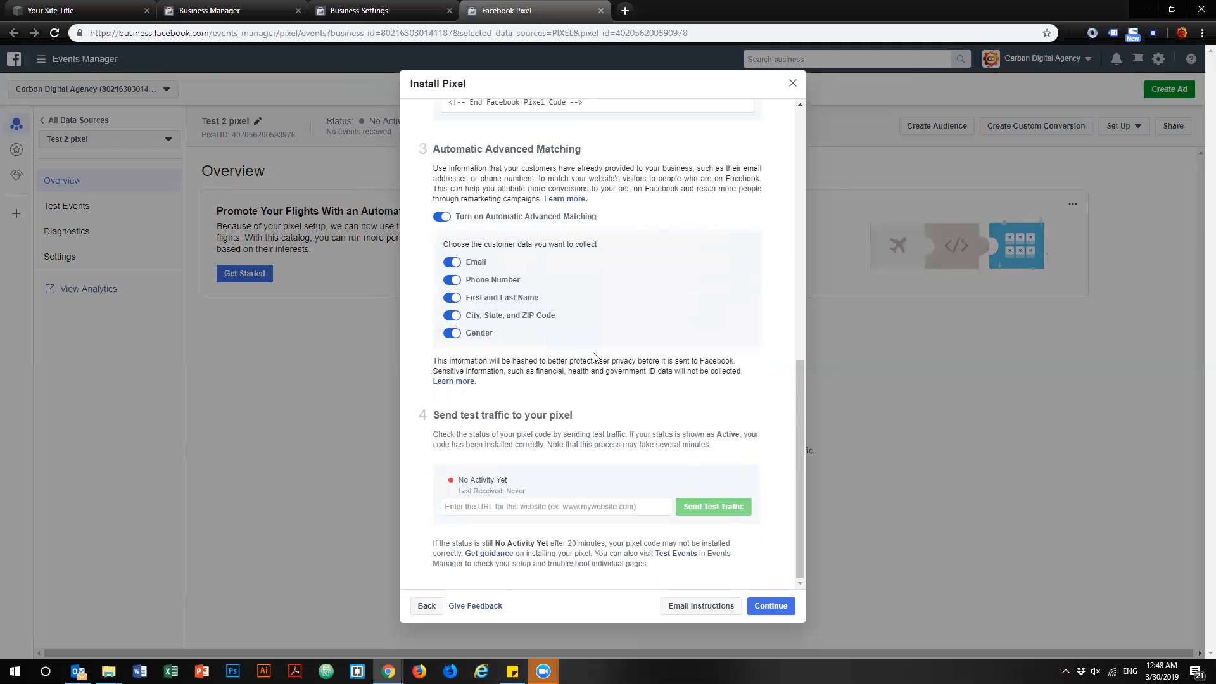
{"action": "left_click", "coordinate": [491, 509]}
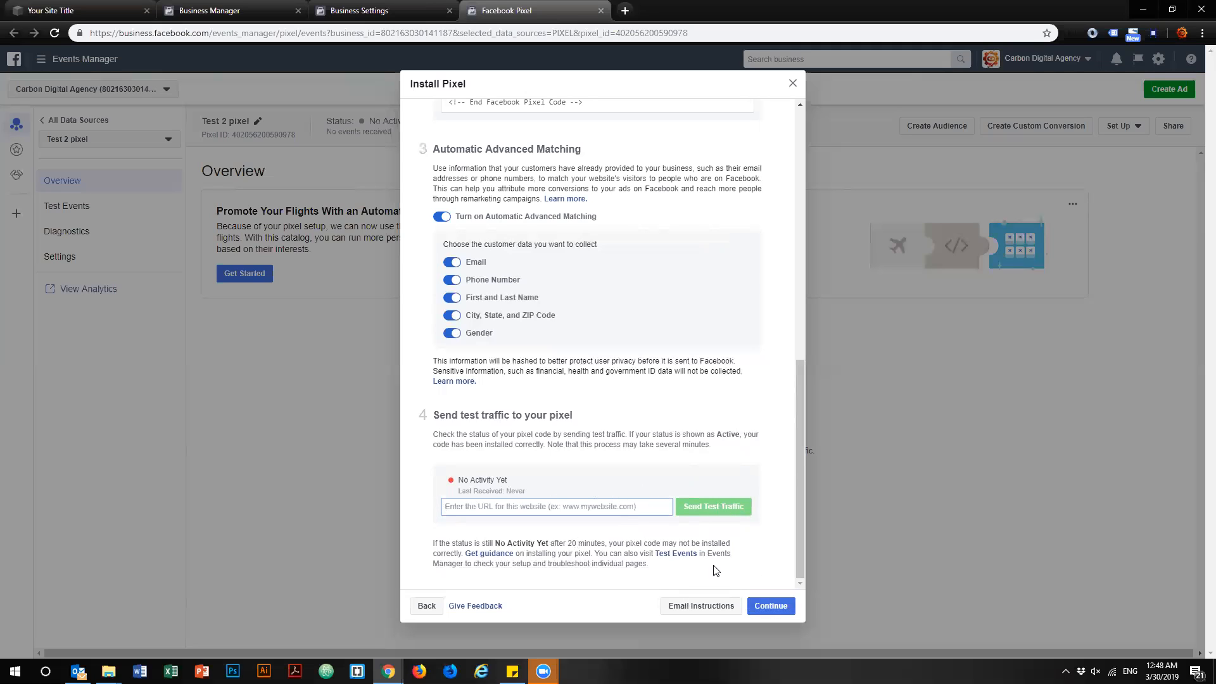
{"action": "left_click", "coordinate": [778, 603]}
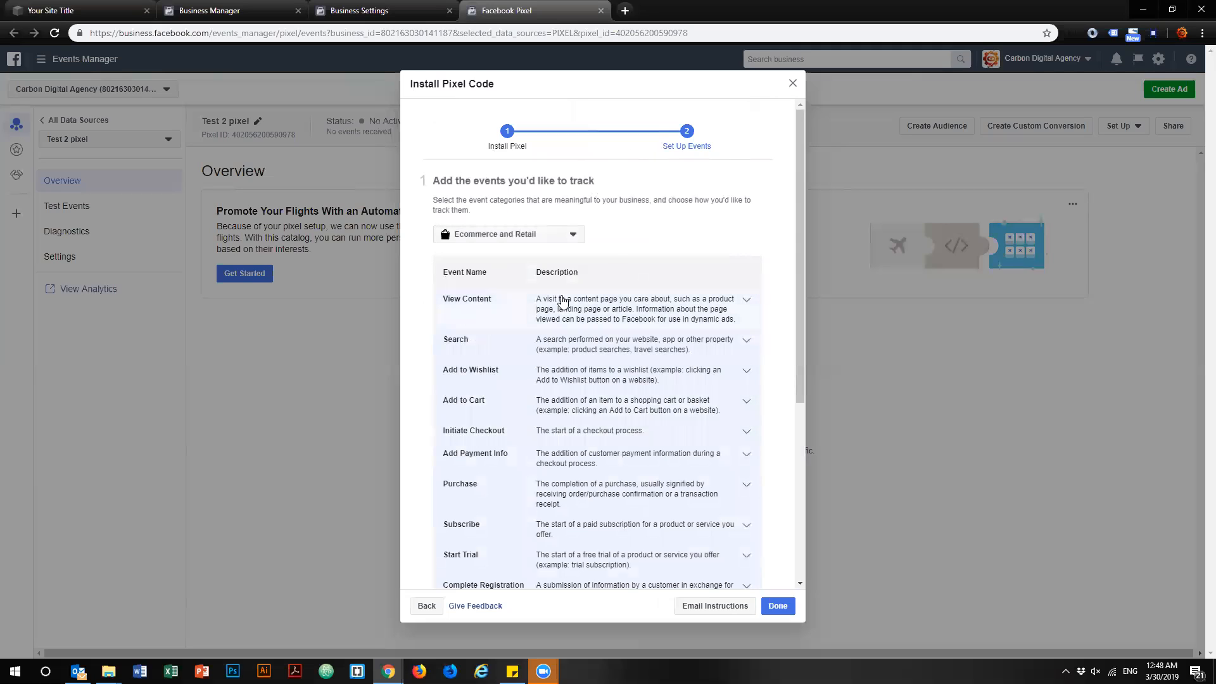
Review the event categories and the Ecommerce and Retail events available to track, and close the pixel installation dialog.
{"action": "left_click_drag", "start_coordinate": [453, 181], "coordinate": [593, 180]}
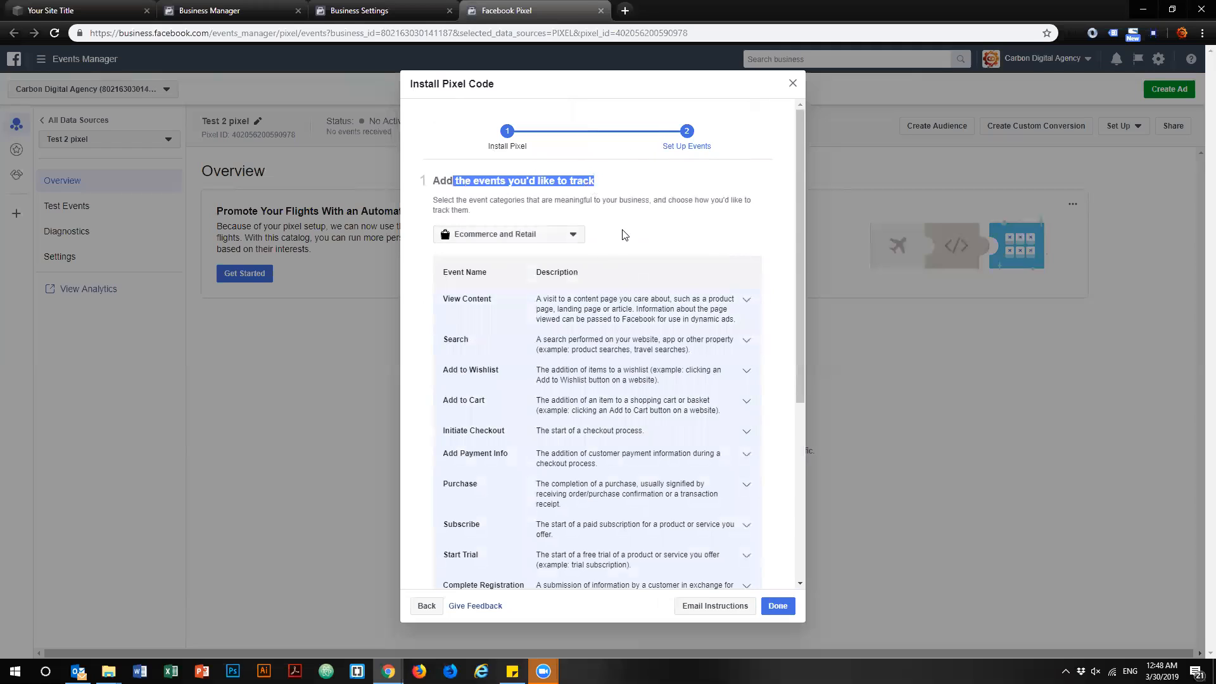
{"action": "left_click", "coordinate": [572, 238]}
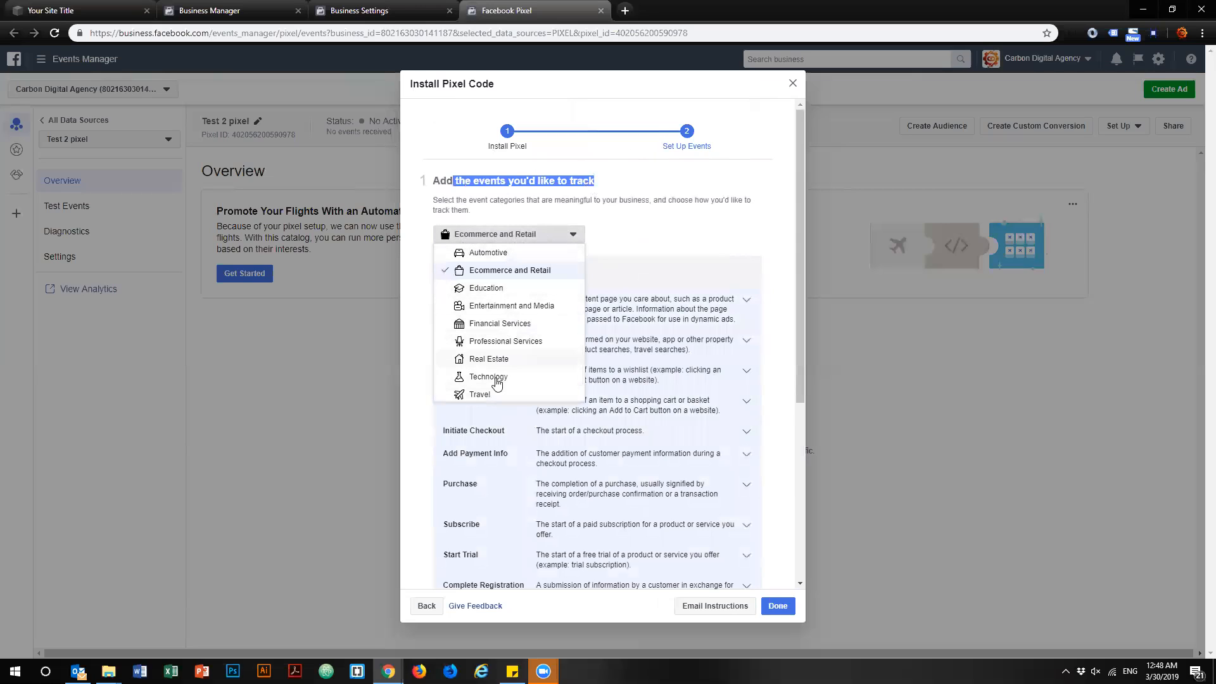
{"action": "left_click", "coordinate": [632, 271]}
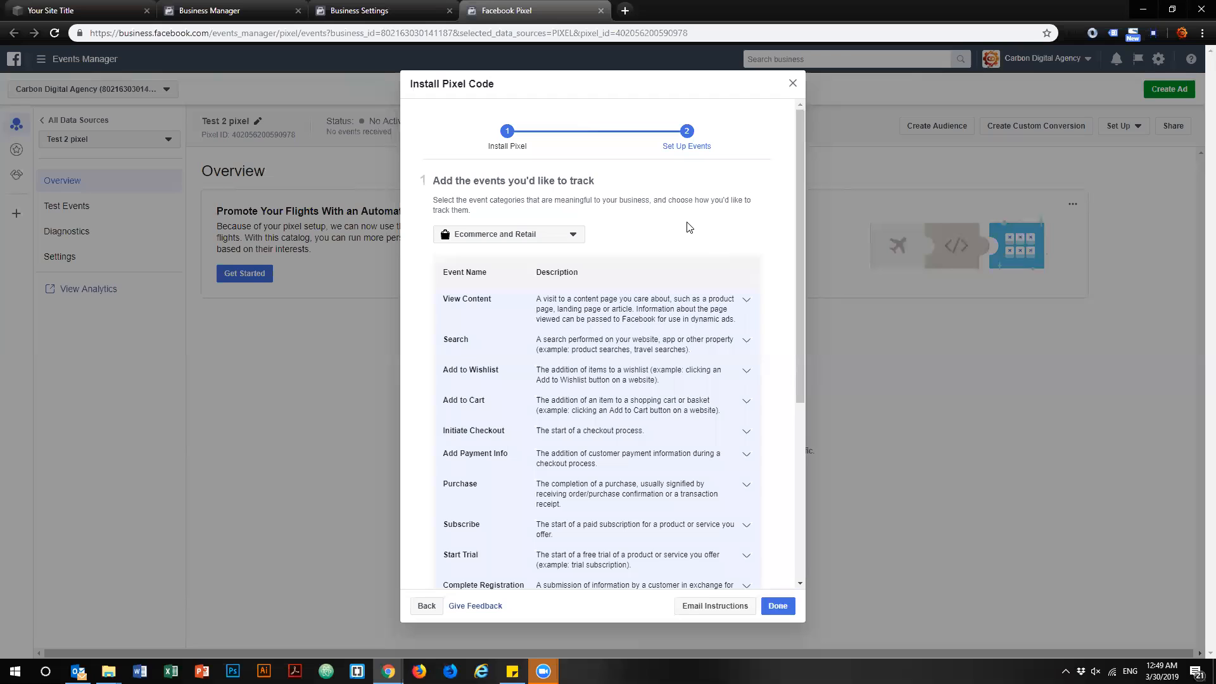
{"action": "scroll", "coordinate": [689, 227], "scroll_direction": "down", "scroll_amount": 5}
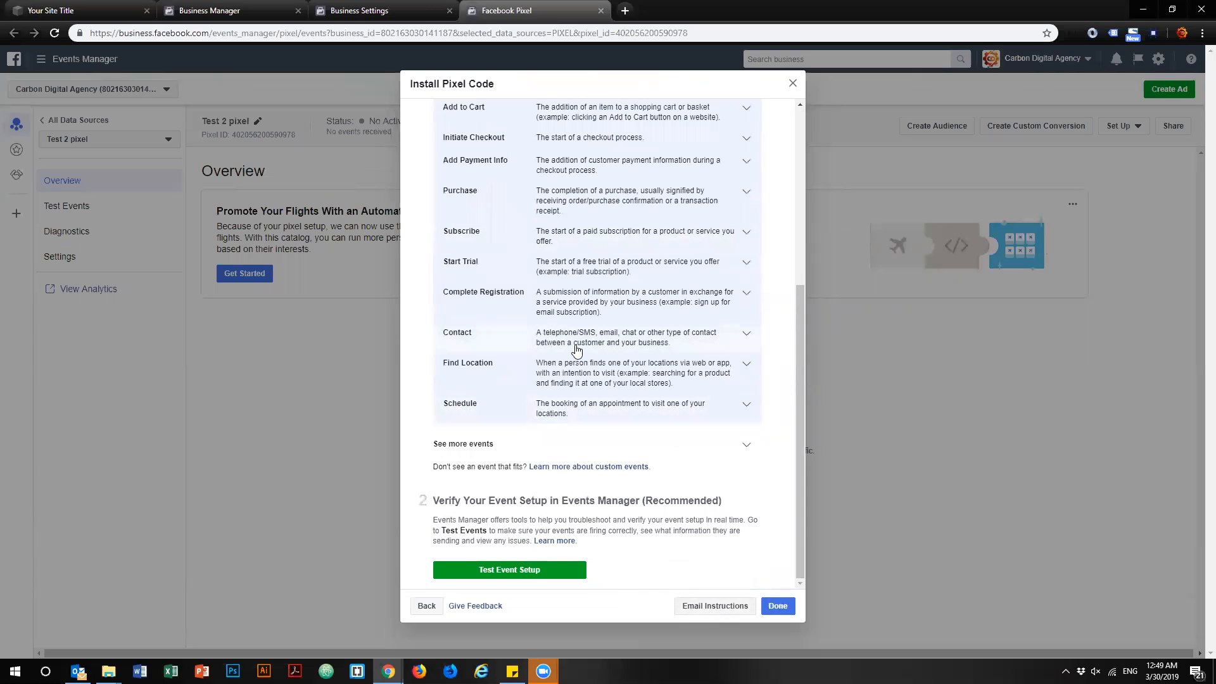
{"action": "left_click", "coordinate": [793, 85]}
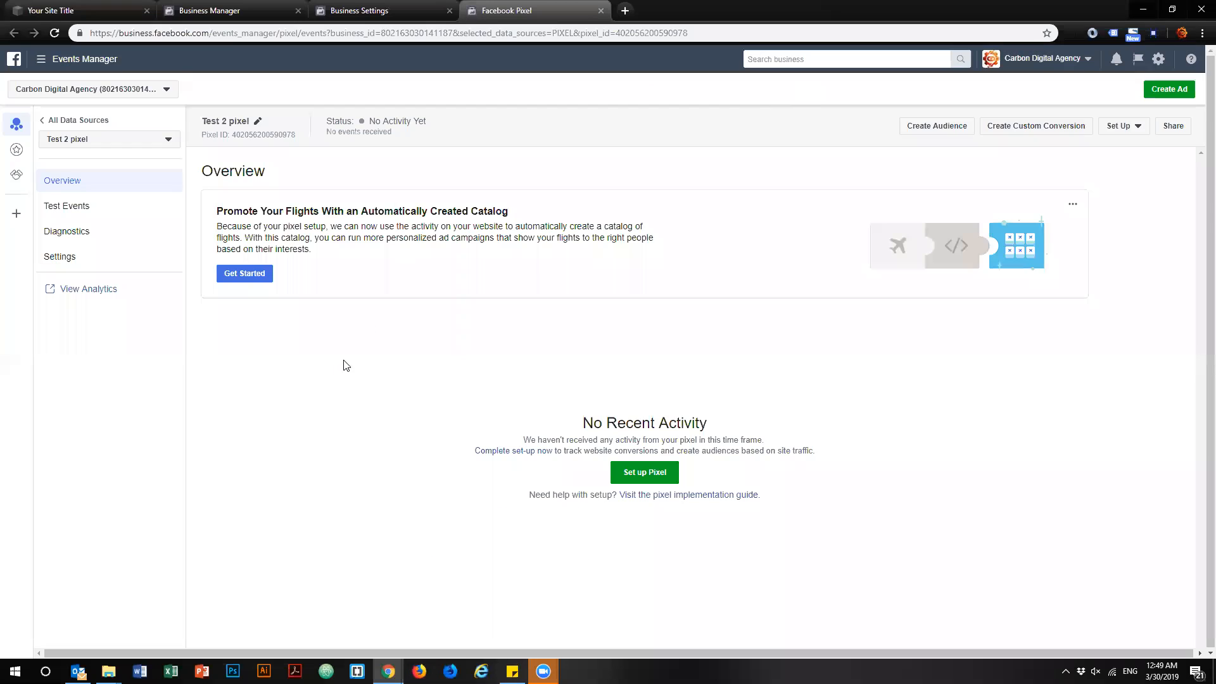